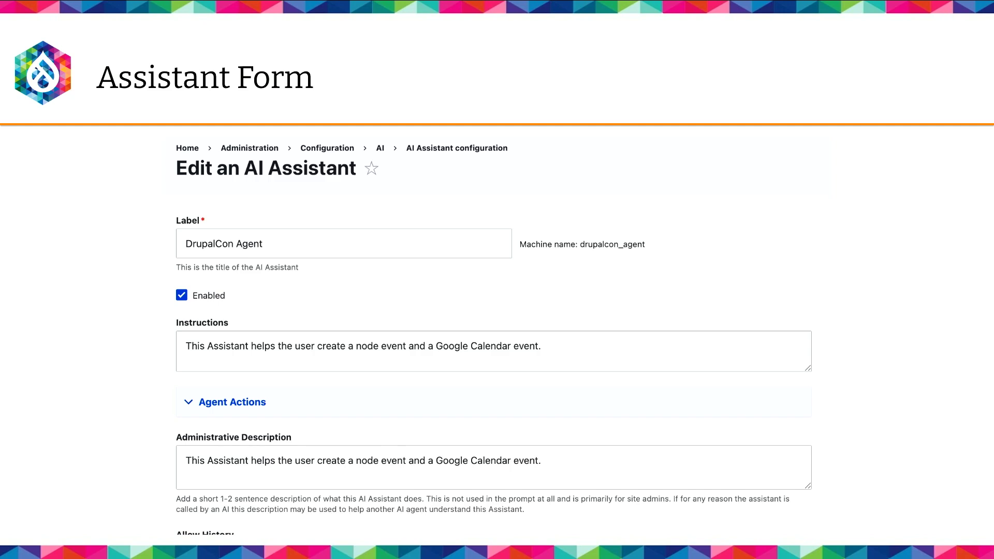
- Advance the presentation past the chatbot test slide to the Demo Time slide and exit the slideshow
{"action": "key", "text": "Right"}
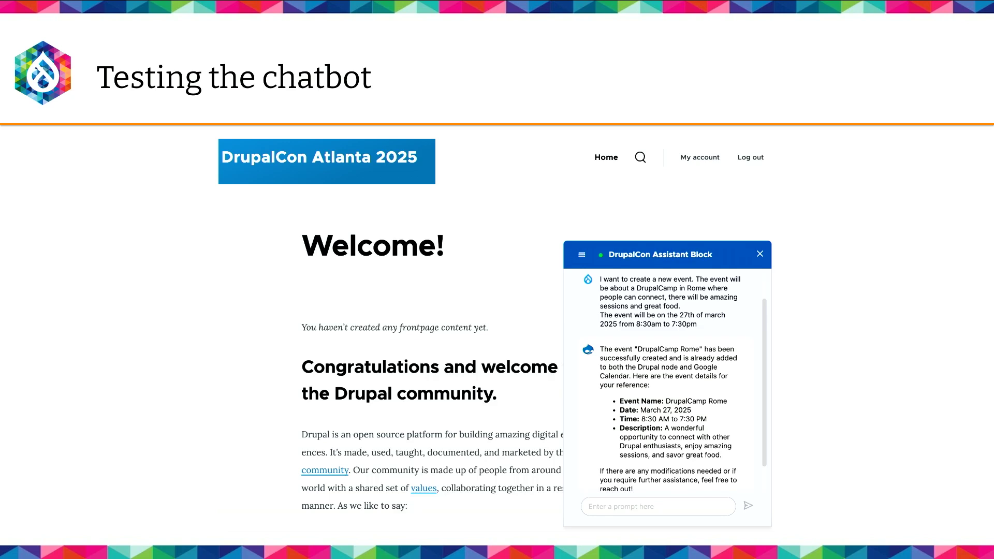
{"action": "key", "text": "Right"}
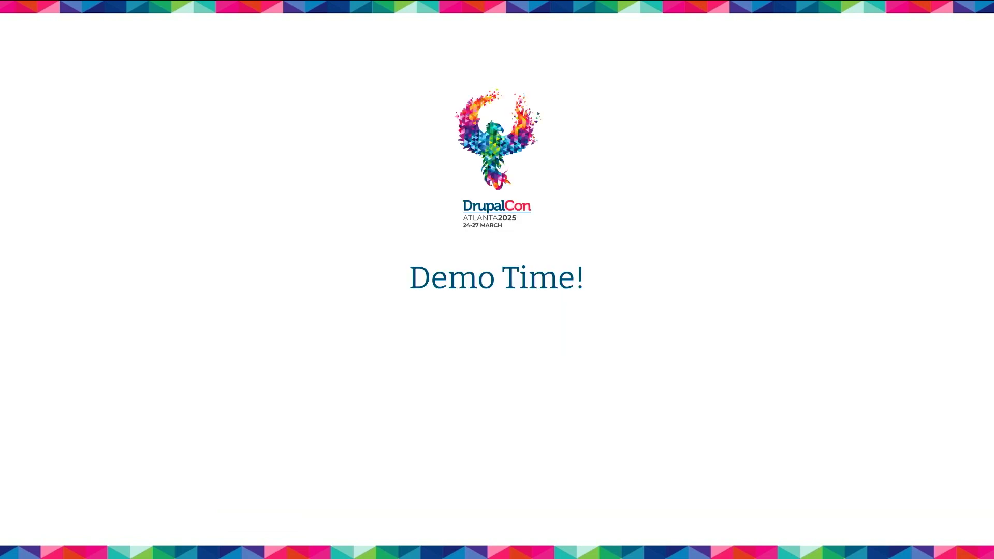
{"action": "key", "text": "Escape"}
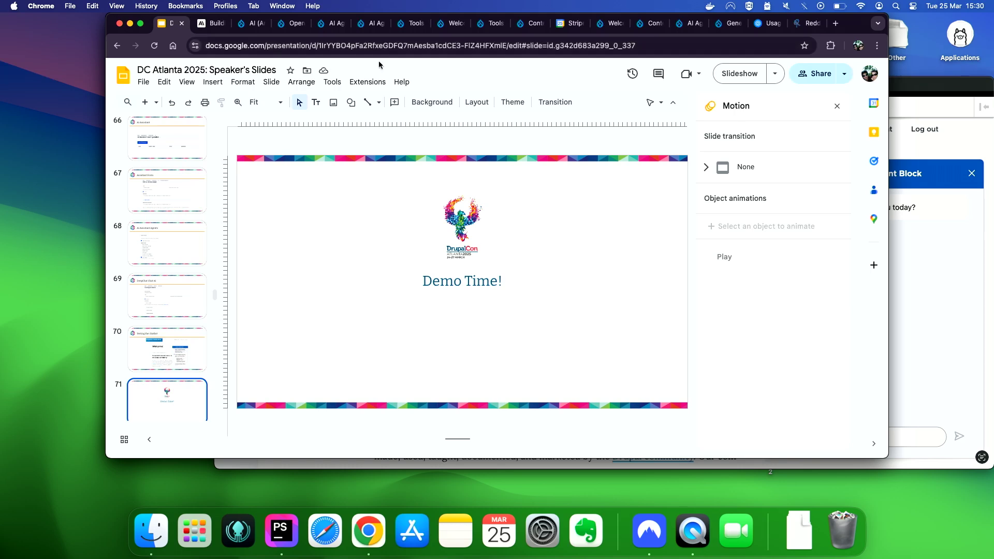
- Switch to the demo screen recording in QuickTime Player, show it in full screen and start playback
{"action": "left_click", "coordinate": [703, 509]}
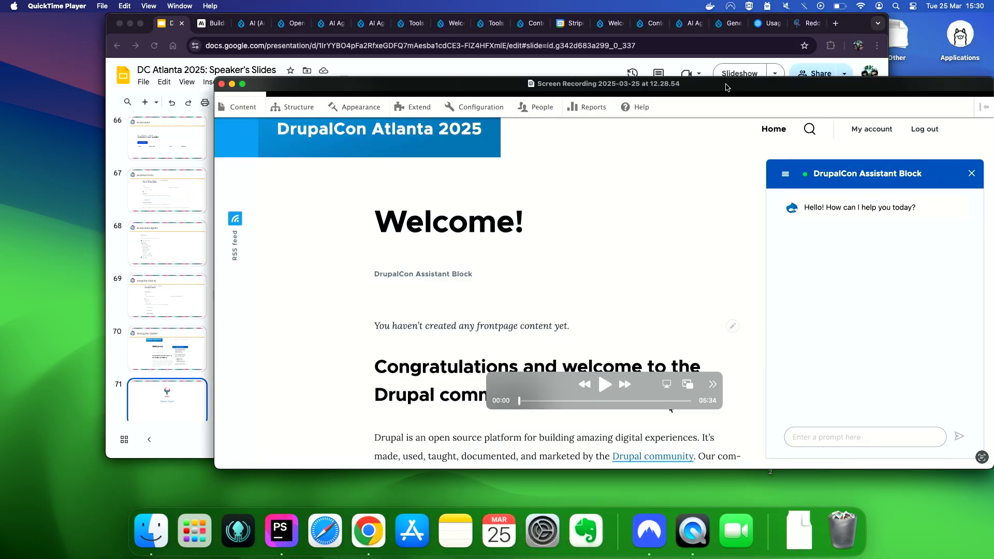
{"action": "left_click", "coordinate": [242, 84]}
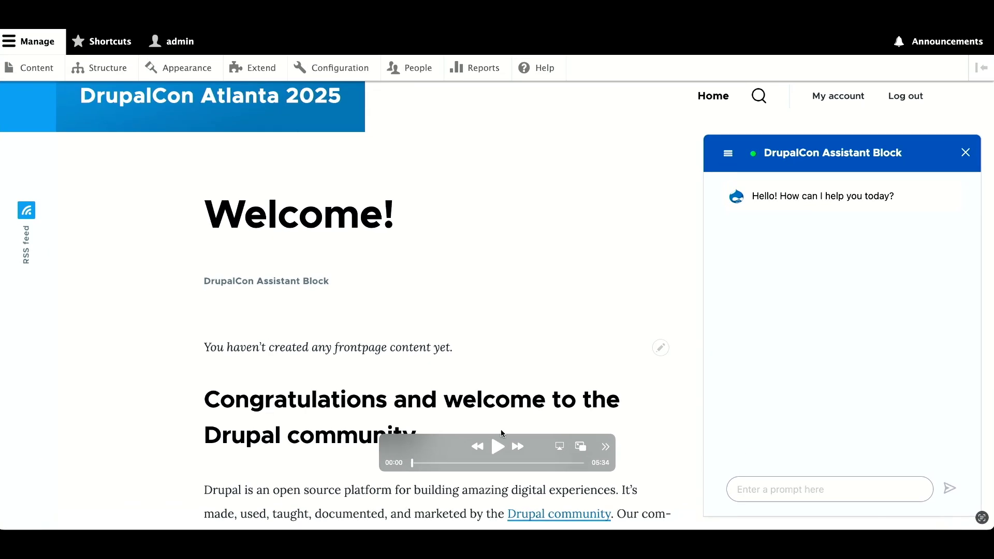
{"action": "left_click", "coordinate": [498, 447]}
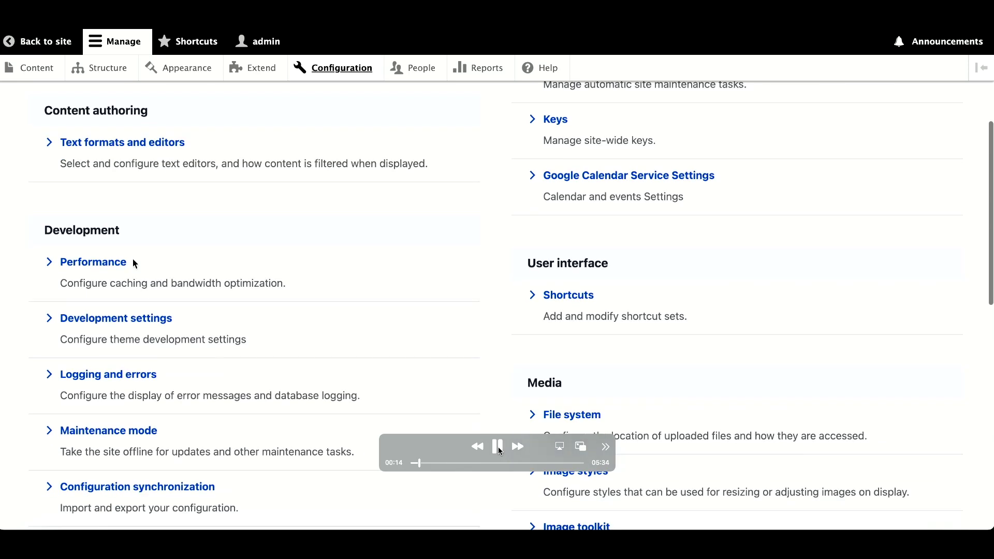
- Pause the recording, set its playback speed to 1.0× and resume playback
{"action": "left_click", "coordinate": [495, 452]}
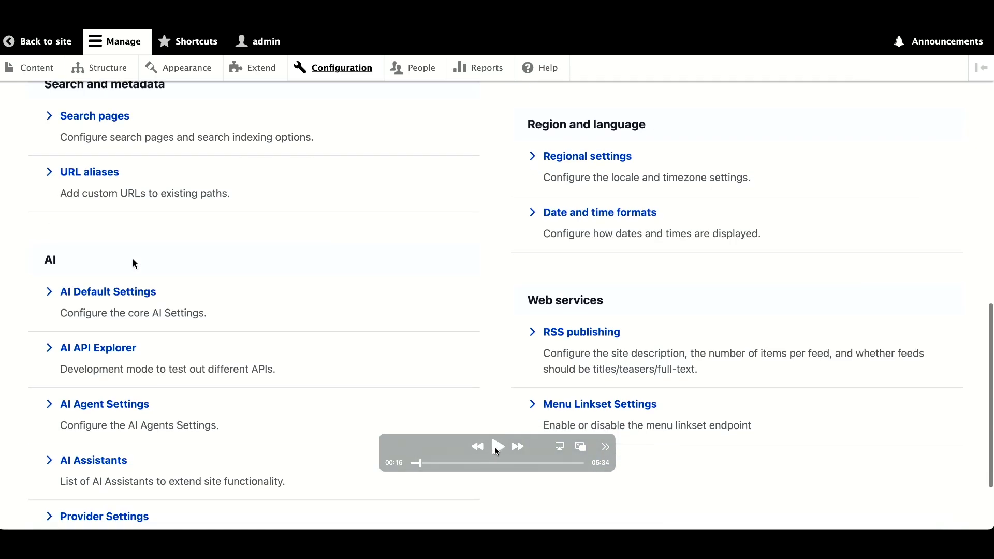
{"action": "left_click", "coordinate": [605, 446]}
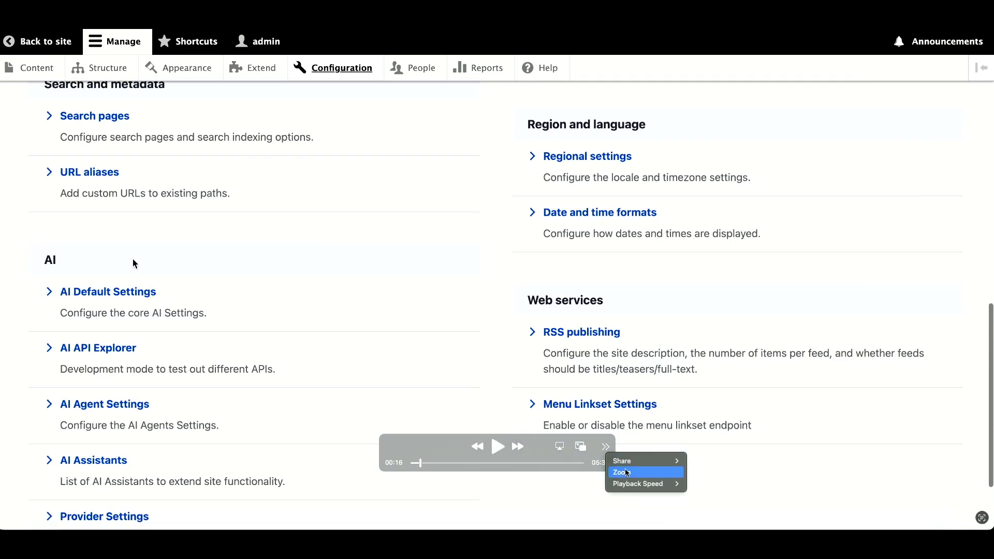
{"action": "mouse_move", "coordinate": [634, 484]}
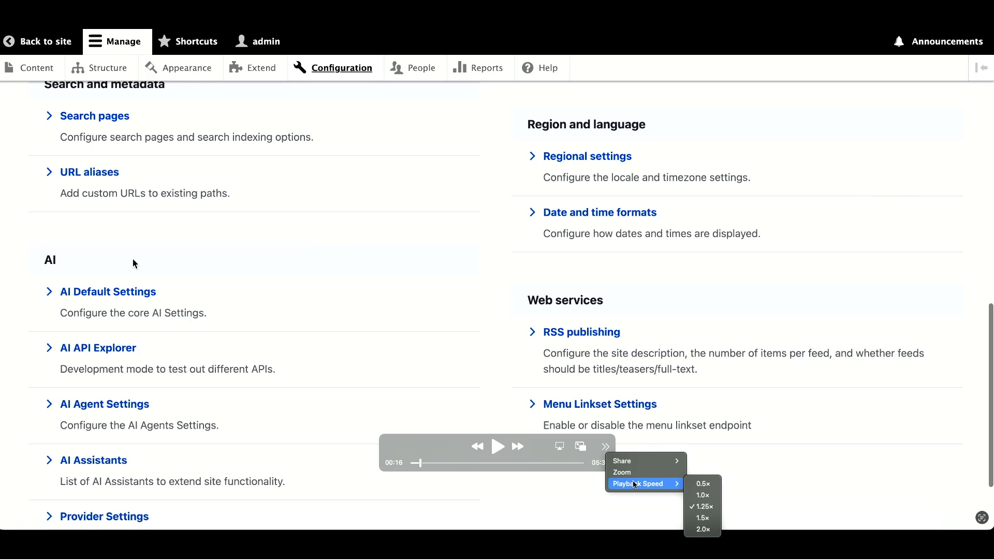
{"action": "left_click", "coordinate": [703, 495]}
{"action": "left_click", "coordinate": [496, 449]}
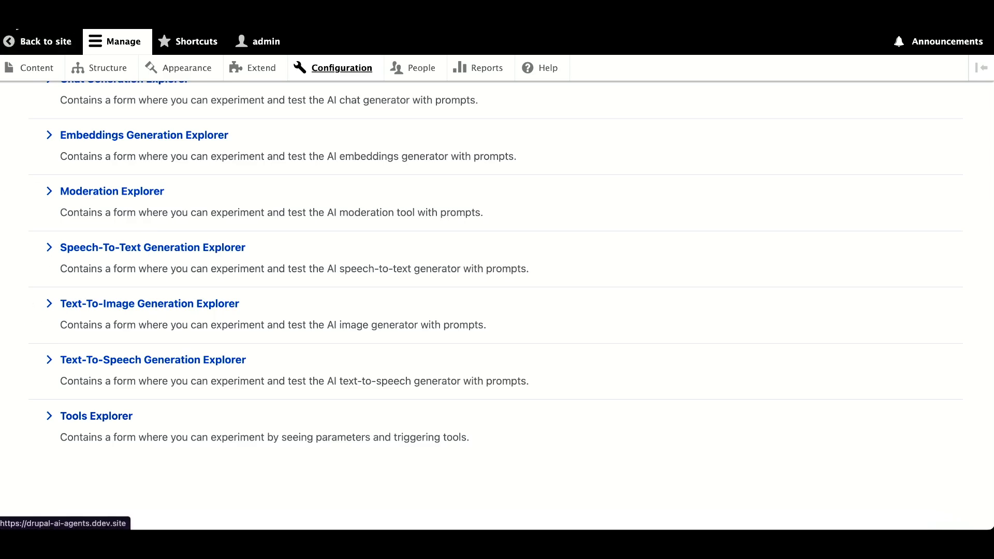
- View the OpenAI Authentication setup under the AI provider settings, check which API key entry is selected, and return to the providers
{"action": "left_click", "coordinate": [12, 22]}
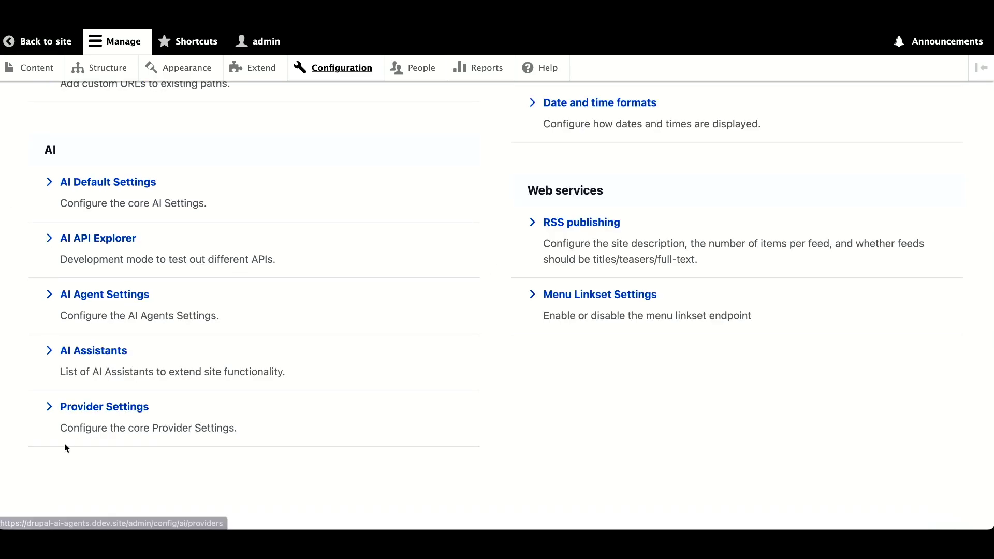
{"action": "left_click", "coordinate": [86, 410]}
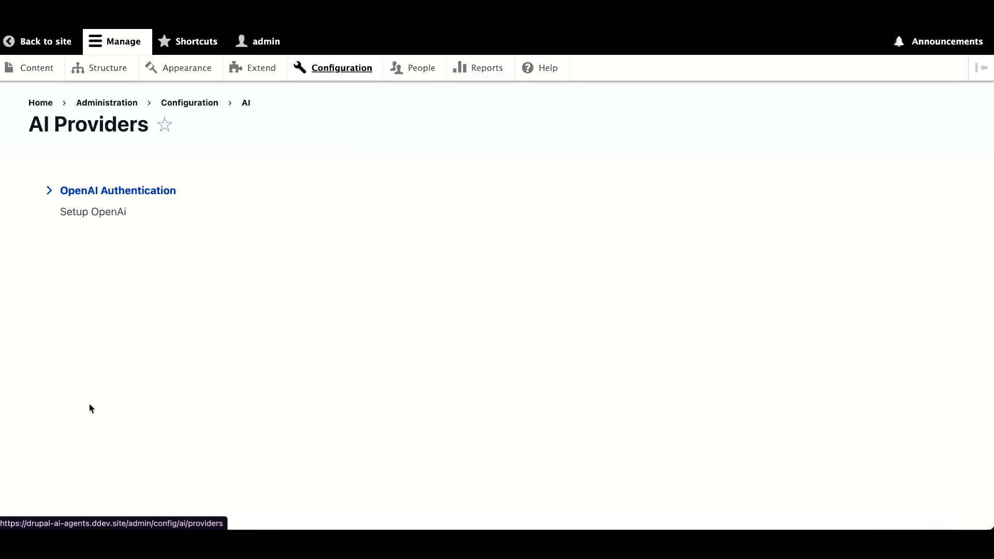
{"action": "left_click", "coordinate": [114, 193]}
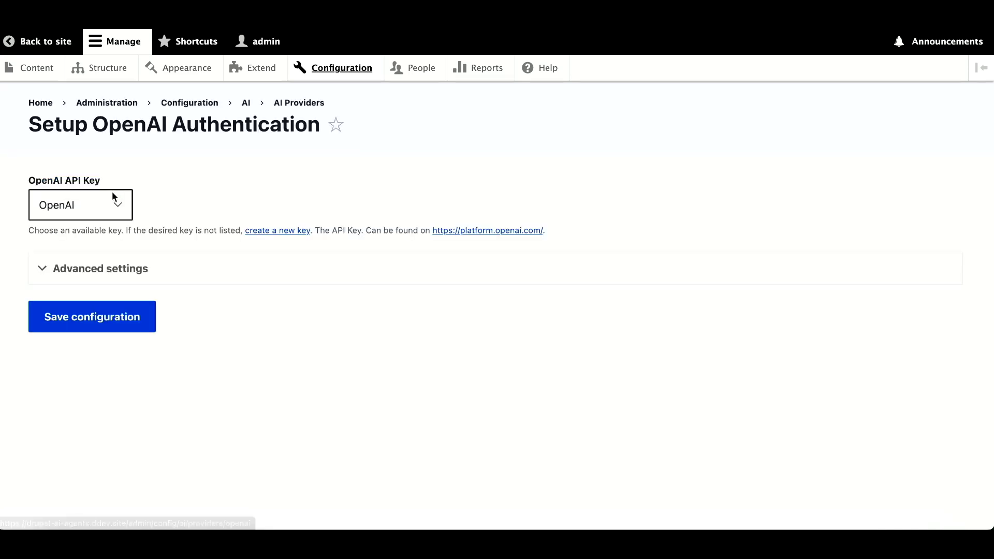
{"action": "left_click", "coordinate": [89, 203]}
{"action": "left_click", "coordinate": [30, 13]}
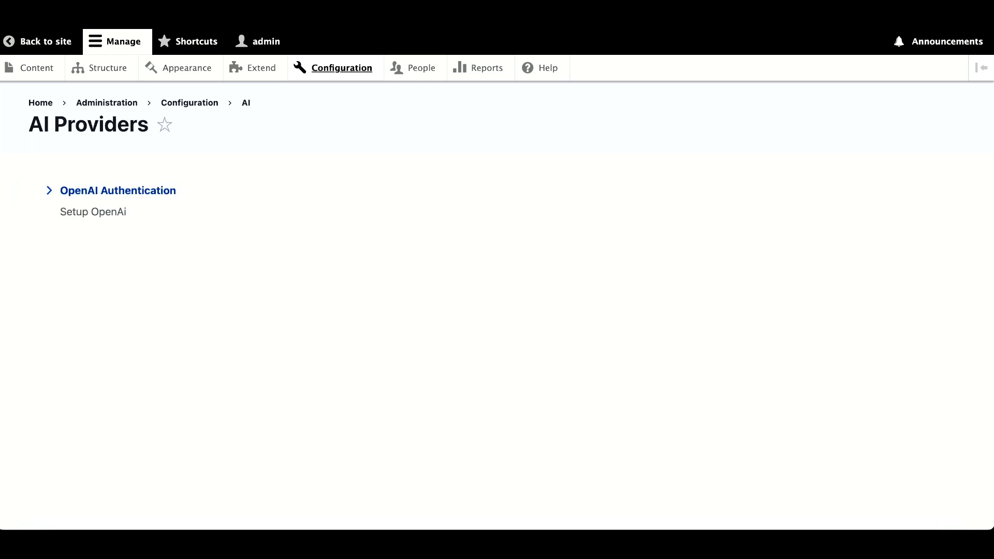
- Look through the AI Agents Settings list down to the Event creation agent
{"action": "left_click", "coordinate": [30, 14]}
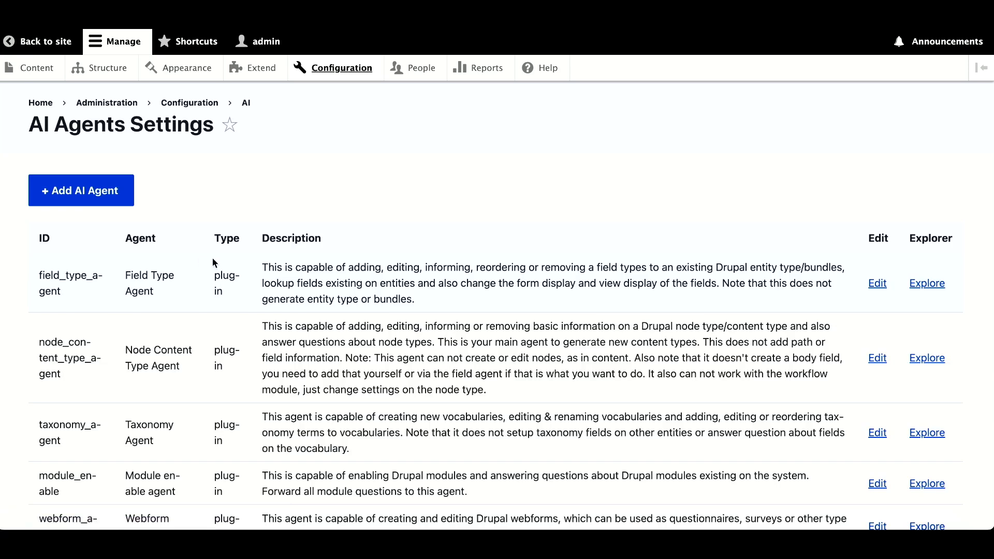
{"action": "scroll", "coordinate": [250, 372], "scroll_direction": "down", "scroll_amount": 4}
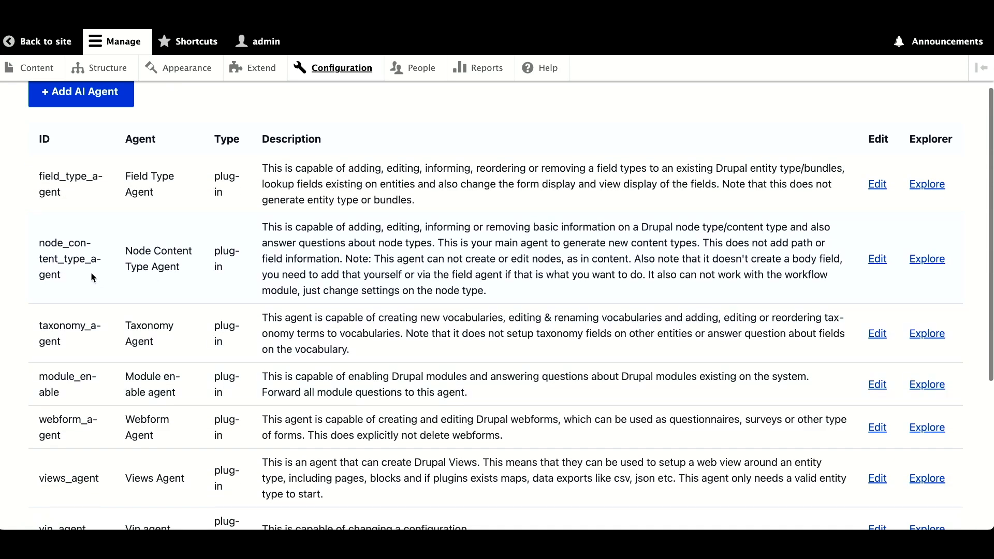
{"action": "scroll", "coordinate": [106, 309], "scroll_direction": "down", "scroll_amount": 5}
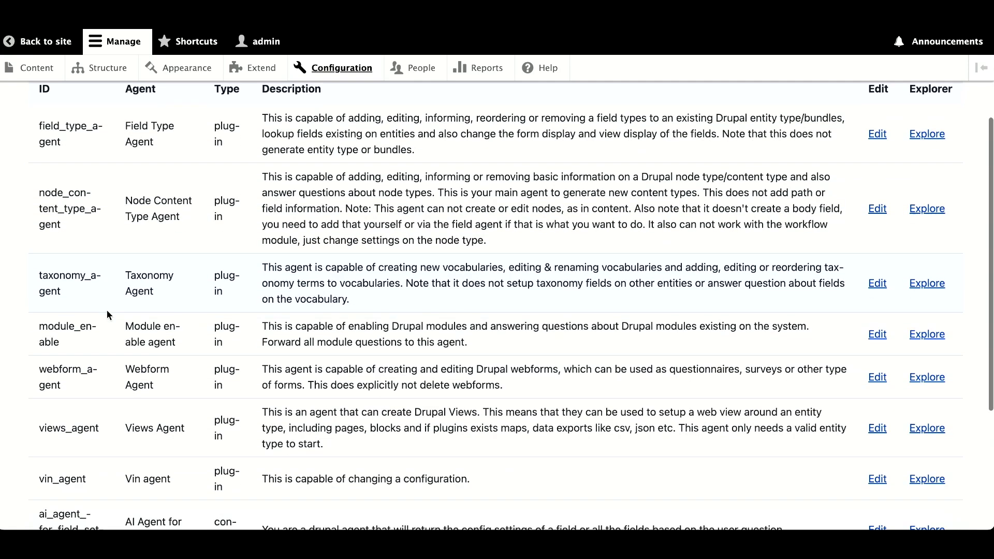
{"action": "scroll", "coordinate": [107, 309], "scroll_direction": "down", "scroll_amount": 2}
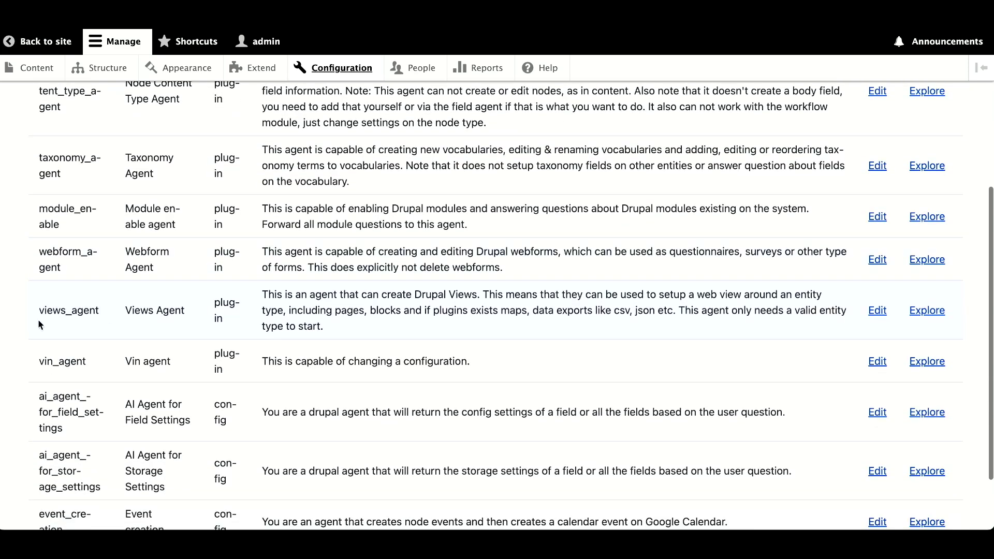
{"action": "scroll", "coordinate": [87, 364], "scroll_direction": "down", "scroll_amount": 3}
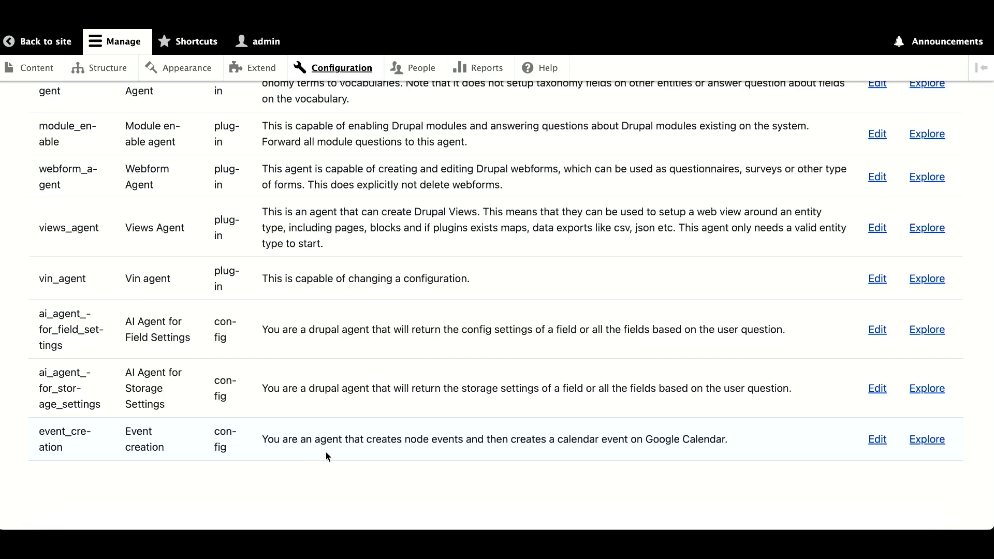
- Open the Event creation agent for editing and examine its general settings and the Agent role masquerading options
{"action": "left_click", "coordinate": [878, 441]}
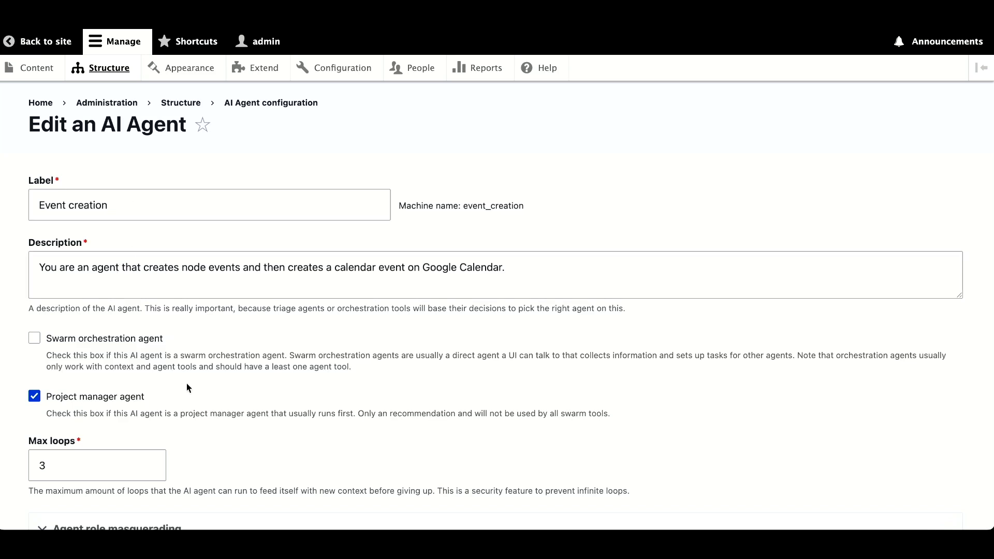
{"action": "scroll", "coordinate": [155, 412], "scroll_direction": "down", "scroll_amount": 2}
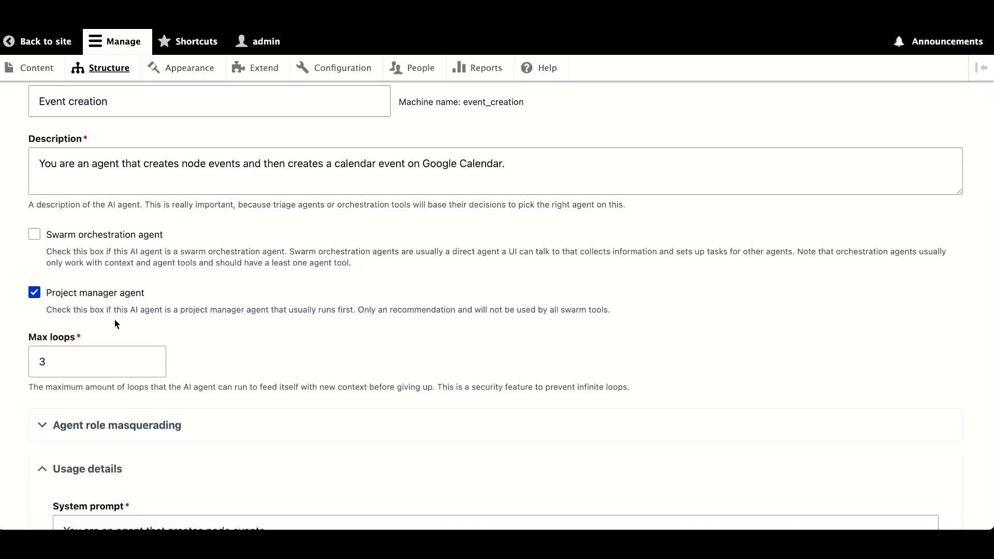
{"action": "scroll", "coordinate": [250, 324], "scroll_direction": "down", "scroll_amount": 1}
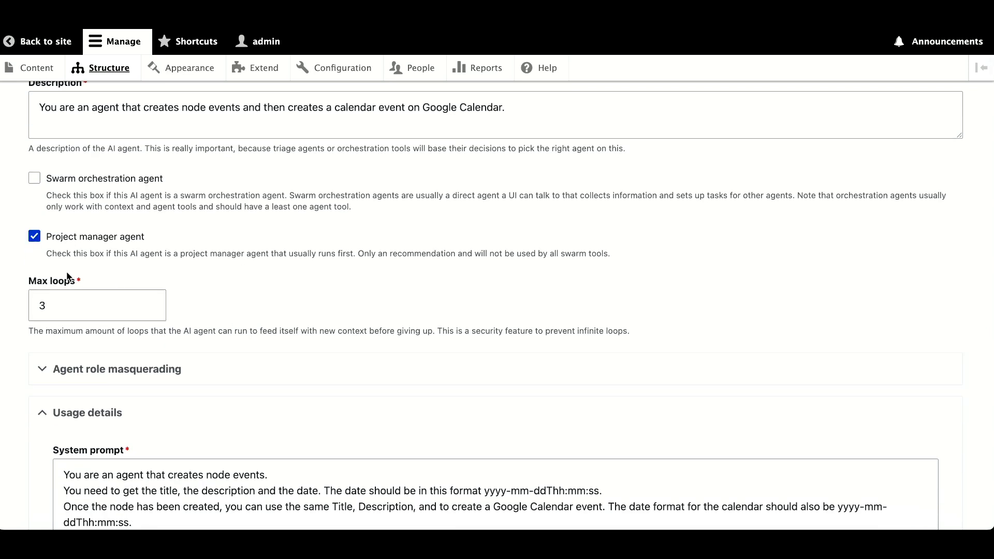
{"action": "scroll", "coordinate": [19, 326], "scroll_direction": "down", "scroll_amount": 2}
{"action": "scroll", "coordinate": [18, 327], "scroll_direction": "down", "scroll_amount": 1}
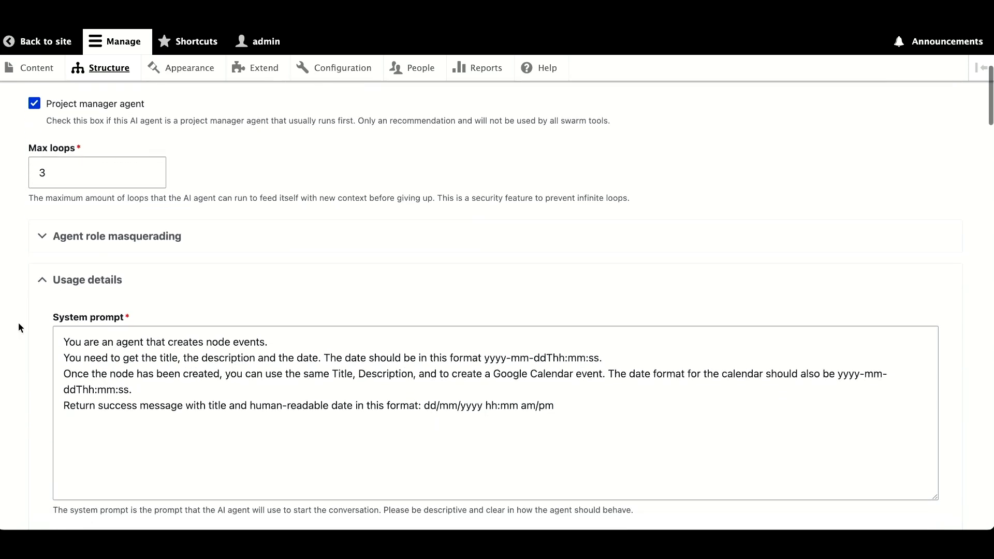
{"action": "left_click", "coordinate": [54, 243]}
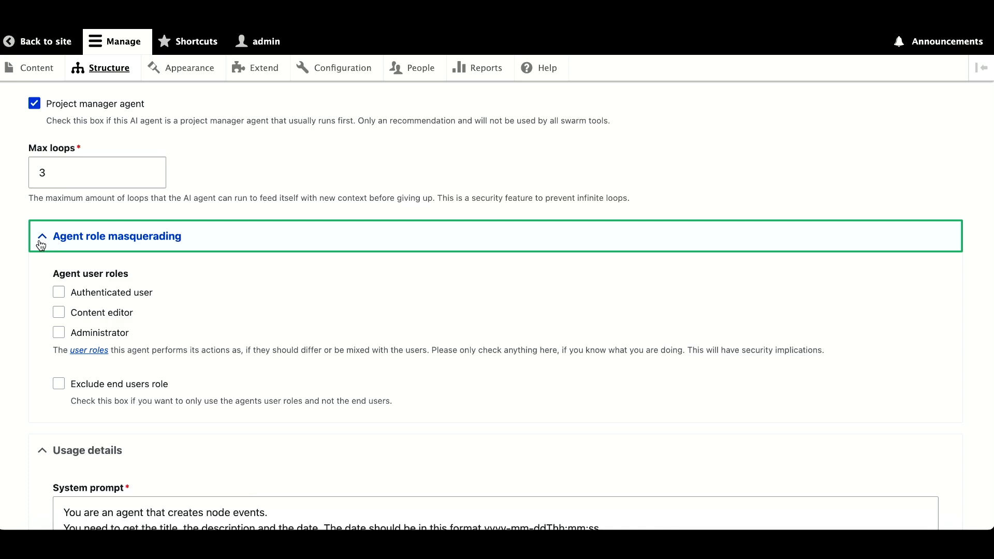
{"action": "left_click", "coordinate": [41, 244]}
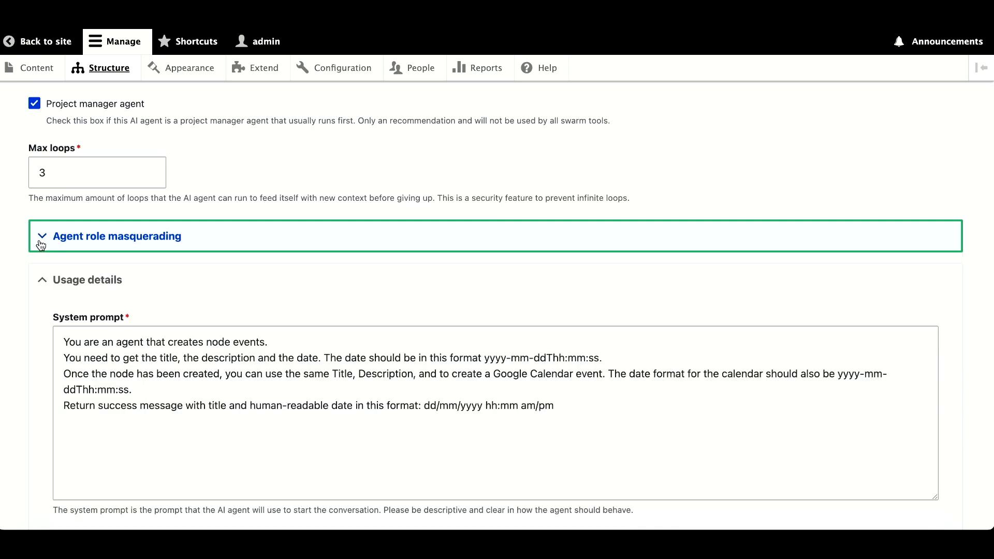
- Examine the agent's system prompt, default information tools and Tools section, and jump slightly back in the recording
{"action": "scroll", "coordinate": [2, 316], "scroll_direction": "down", "scroll_amount": 1}
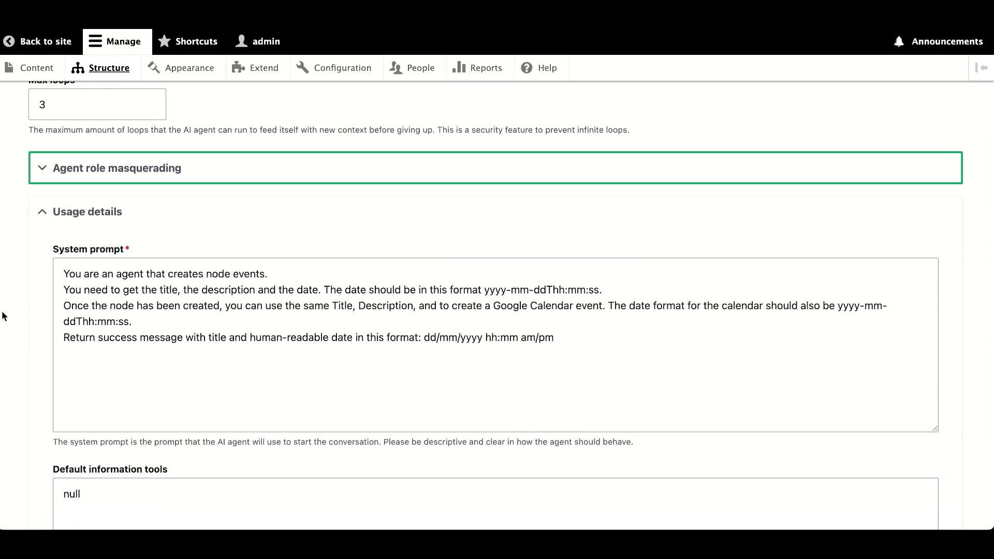
{"action": "scroll", "coordinate": [3, 314], "scroll_direction": "down", "scroll_amount": 1}
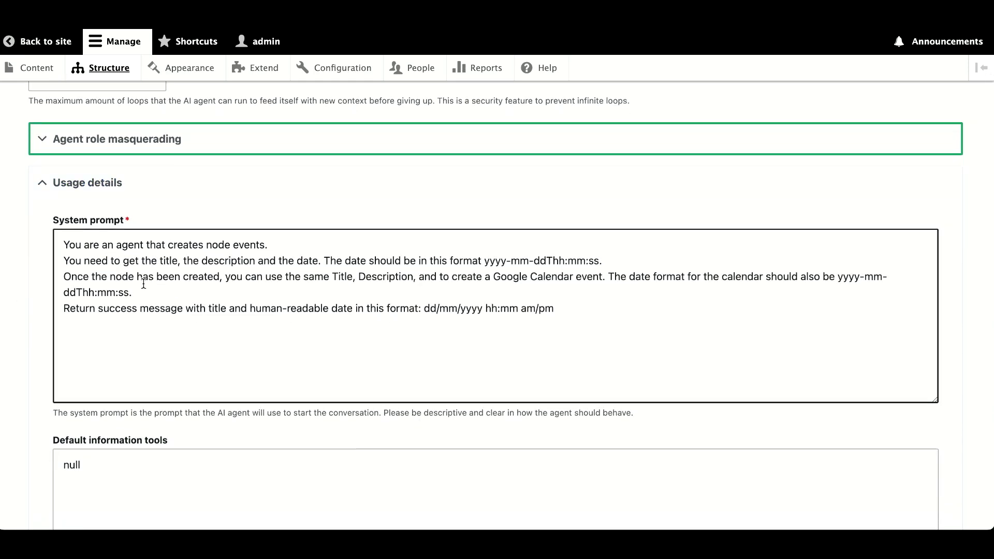
{"action": "scroll", "coordinate": [194, 309], "scroll_direction": "down", "scroll_amount": 5}
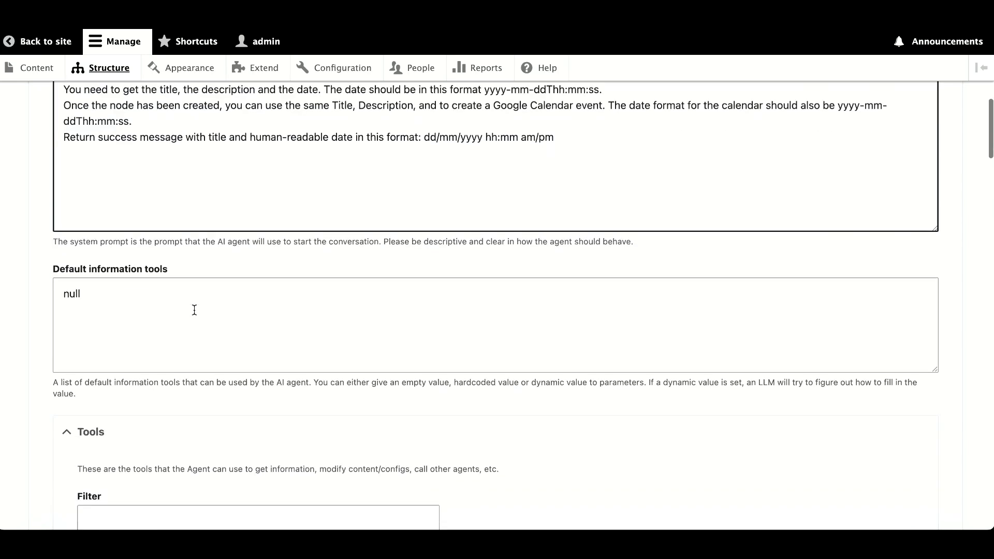
{"action": "scroll", "coordinate": [97, 317], "scroll_direction": "down", "scroll_amount": 1}
{"action": "scroll", "coordinate": [98, 317], "scroll_direction": "down", "scroll_amount": 1}
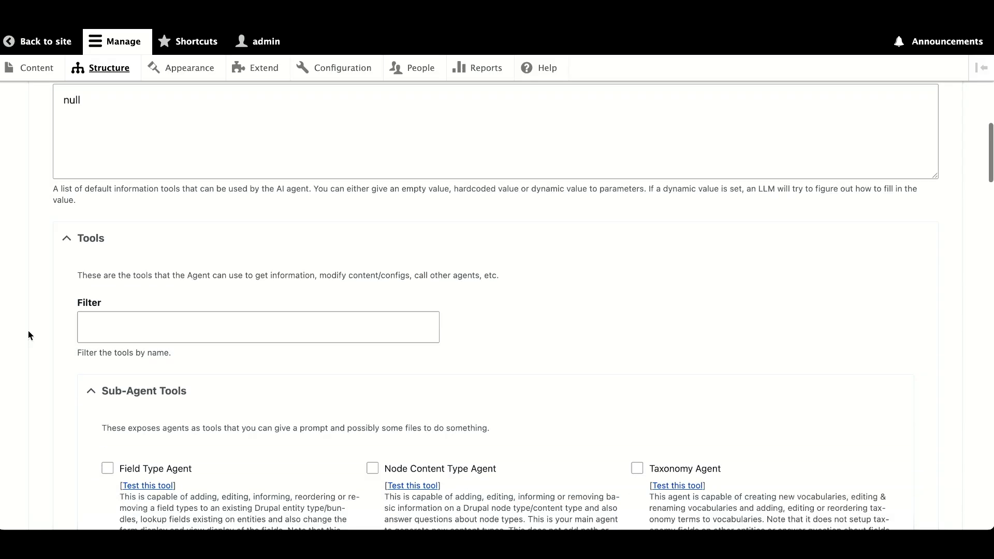
{"action": "scroll", "coordinate": [29, 334], "scroll_direction": "down", "scroll_amount": 2}
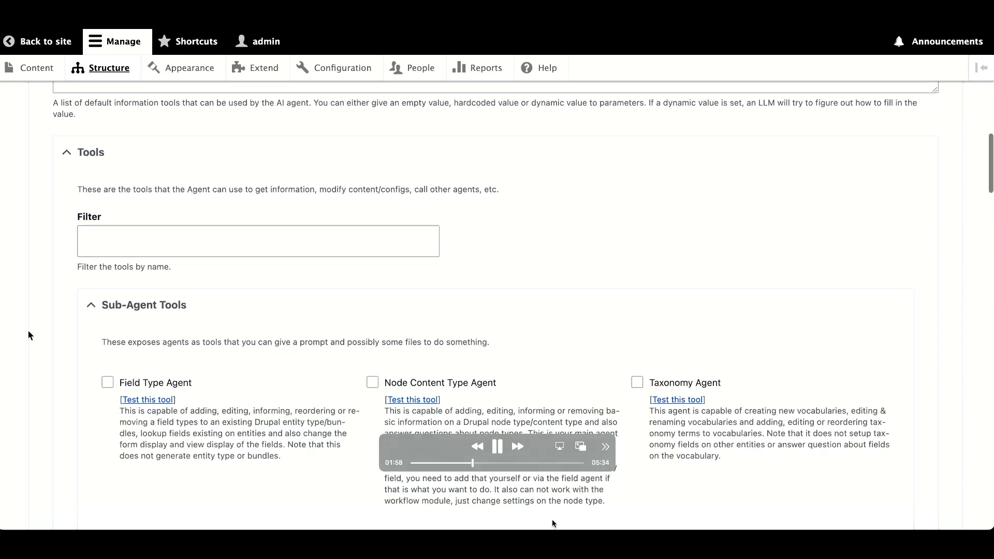
{"action": "left_click", "coordinate": [468, 461]}
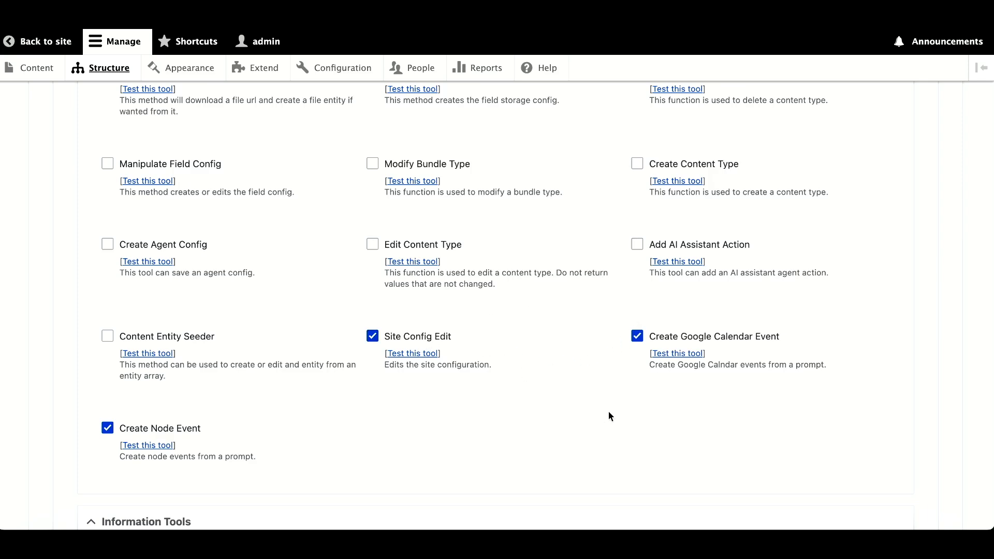
- Open the test page of the Create Google Calendar Event tool, examine its input properties, and return to the agent form
{"action": "left_click", "coordinate": [679, 354]}
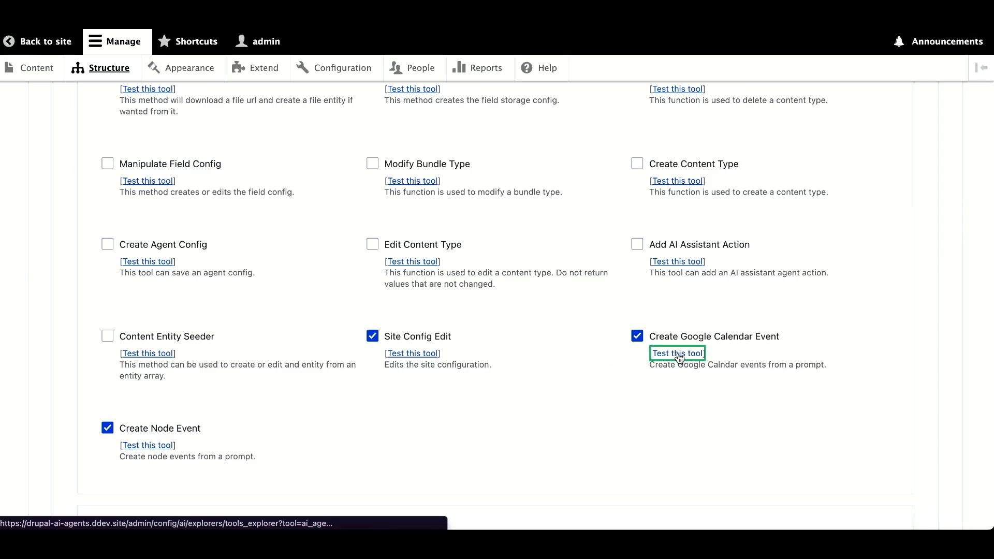
{"action": "scroll", "coordinate": [196, 335], "scroll_direction": "down", "scroll_amount": 5}
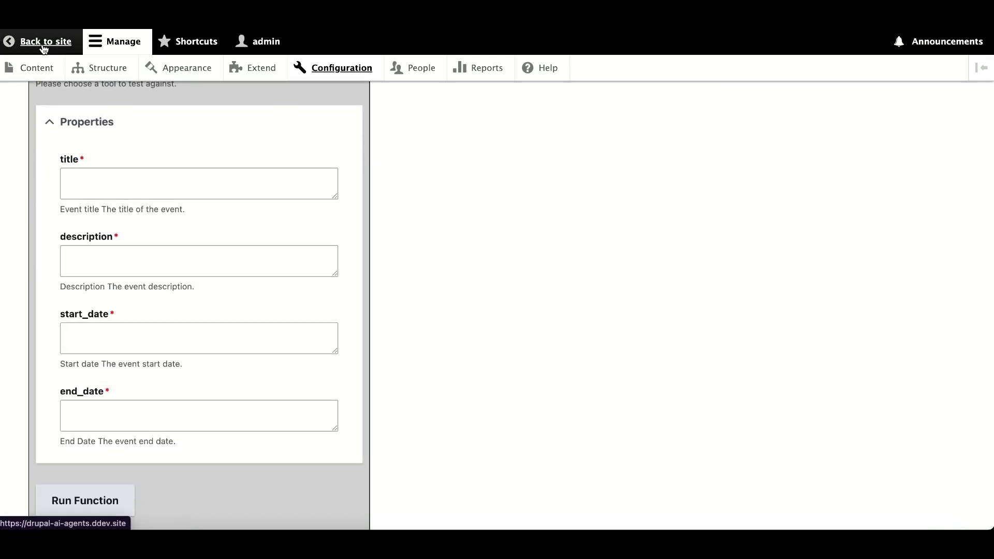
{"action": "key", "text": "alt+Left"}
- Look through the agent's remaining tool lists and examine the Site Config Edit restriction options for config_name under Detailed tool usage
{"action": "scroll", "coordinate": [237, 368], "scroll_direction": "down", "scroll_amount": 7}
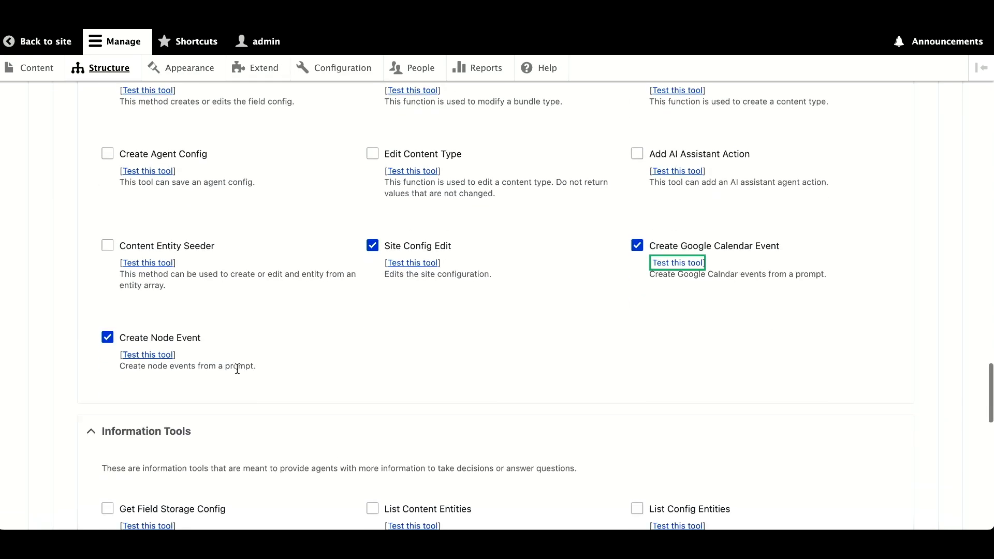
{"action": "scroll", "coordinate": [237, 368], "scroll_direction": "down", "scroll_amount": 5}
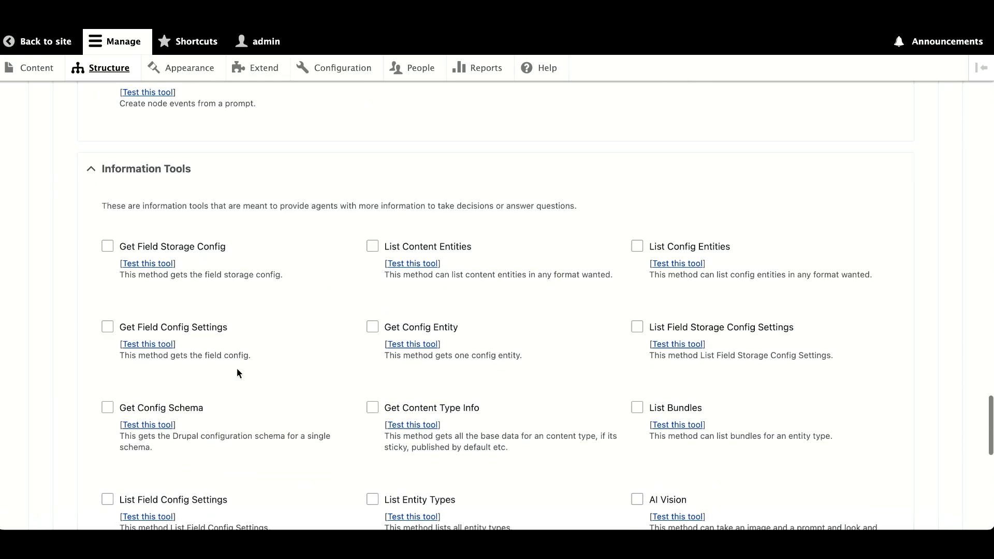
{"action": "scroll", "coordinate": [237, 368], "scroll_direction": "down", "scroll_amount": 13}
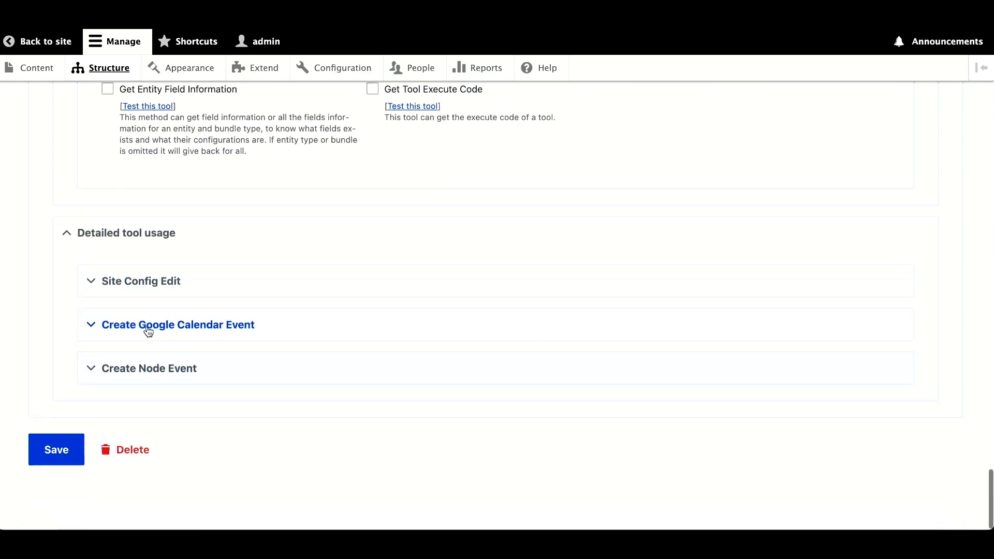
{"action": "left_click", "coordinate": [144, 289]}
{"action": "left_click", "coordinate": [176, 357]}
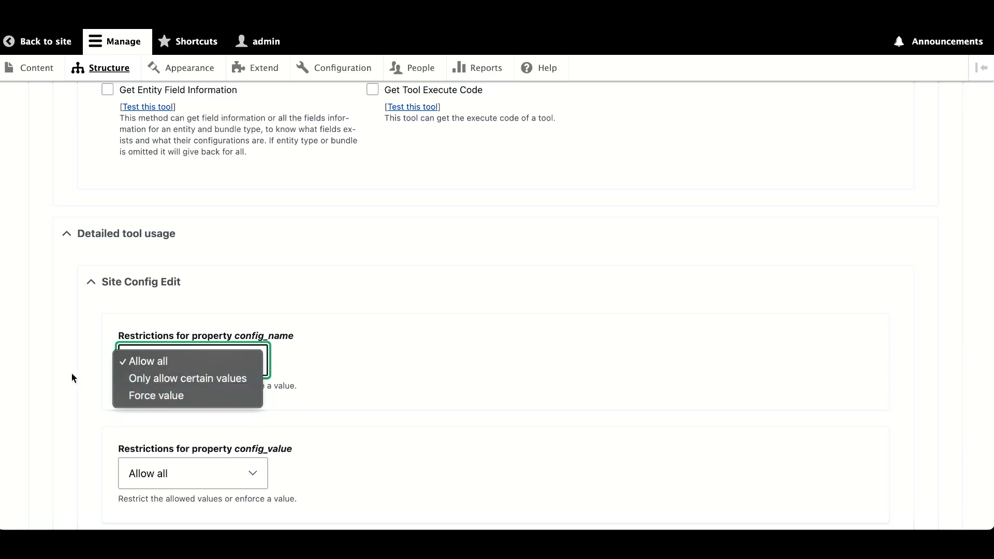
{"action": "left_click", "coordinate": [47, 325]}
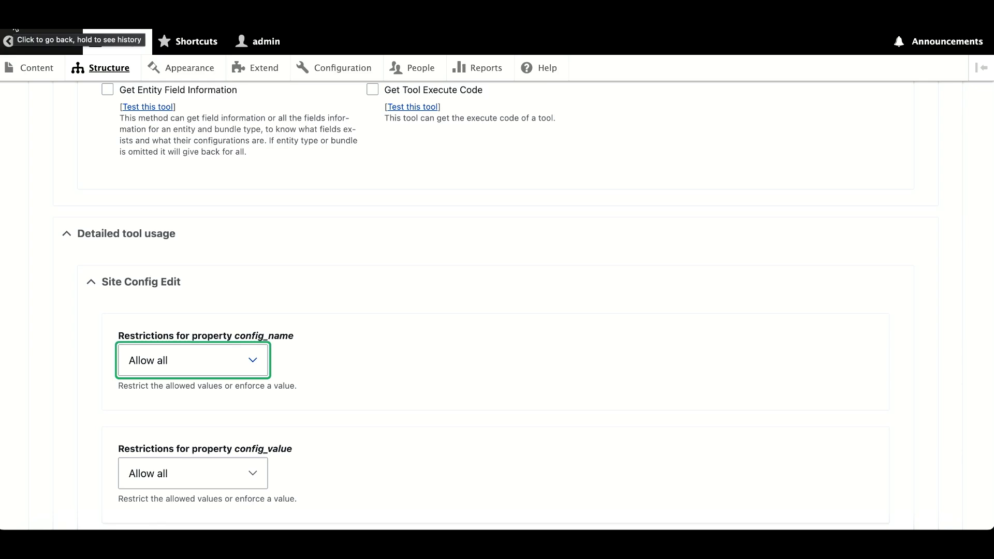
- Open the Event creation agent in the AI Agent Explorer and correct the date in the prompt to "27th"
{"action": "left_click", "coordinate": [15, 28]}
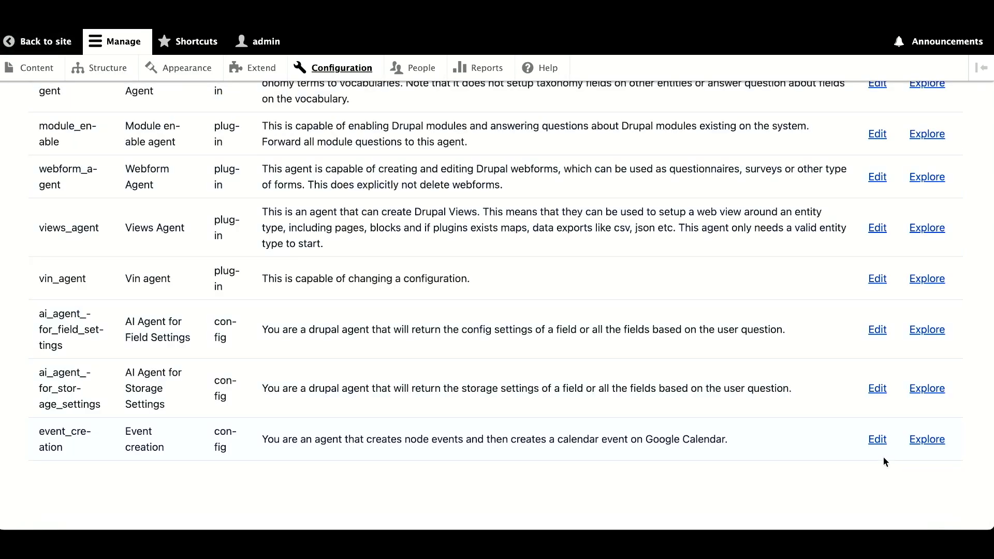
{"action": "left_click", "coordinate": [926, 439]}
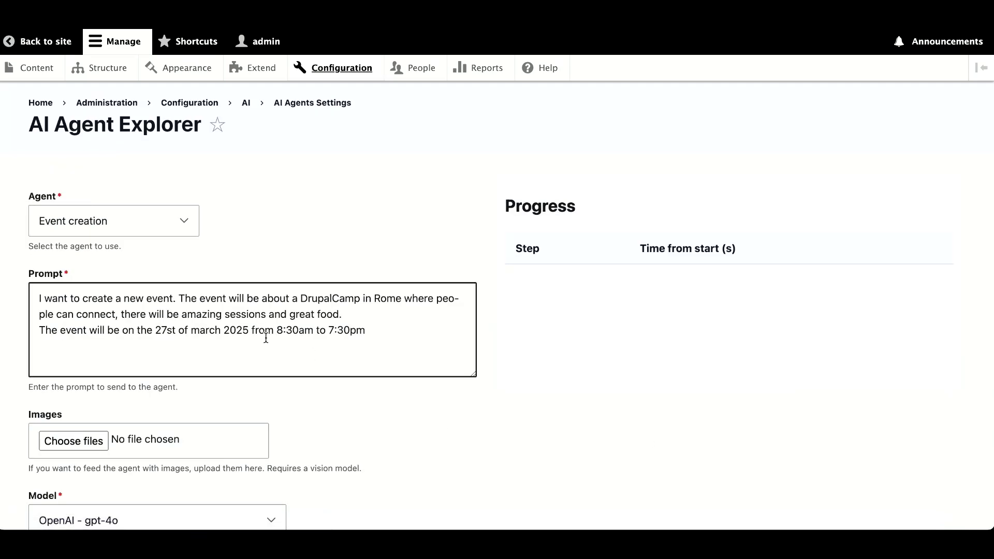
{"action": "left_click", "coordinate": [175, 330]}
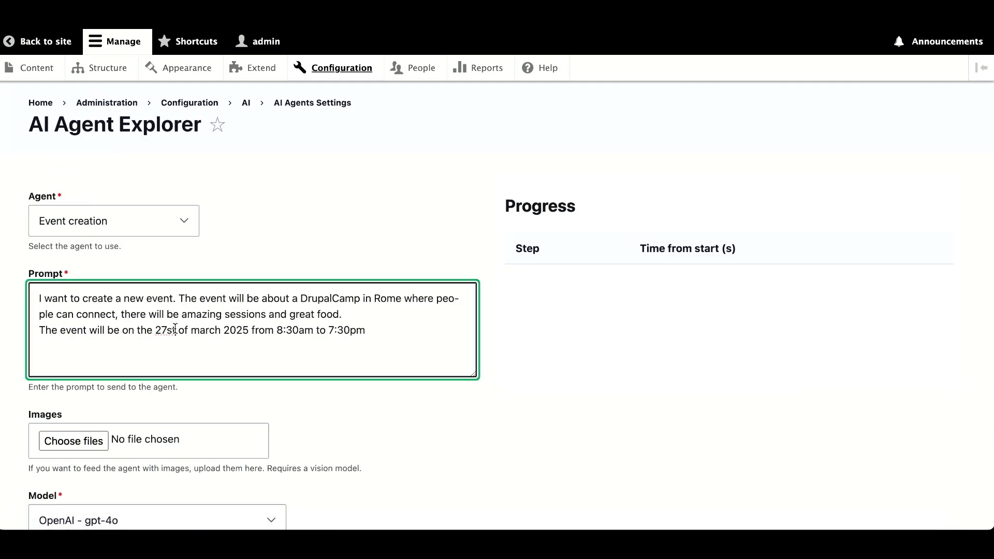
{"action": "key", "text": "BackSpace"}
{"action": "key", "text": "BackSpace"}
{"action": "type", "text": "th"}
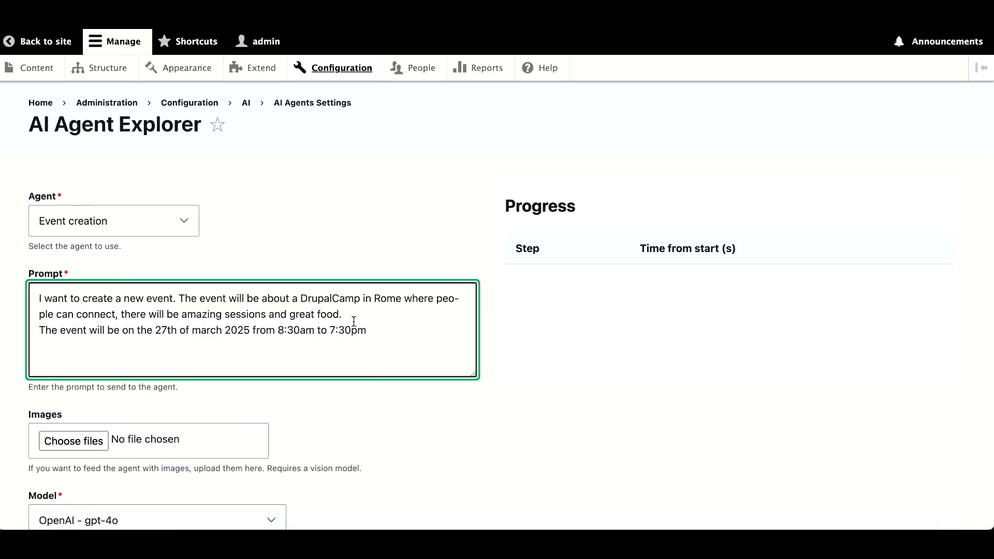
- Run the Event creation agent on the DrupalCamp in Rome prompt with the OpenAI - gpt-4o model
{"action": "scroll", "coordinate": [265, 384], "scroll_direction": "down", "scroll_amount": 3}
{"action": "scroll", "coordinate": [265, 384], "scroll_direction": "down", "scroll_amount": 2}
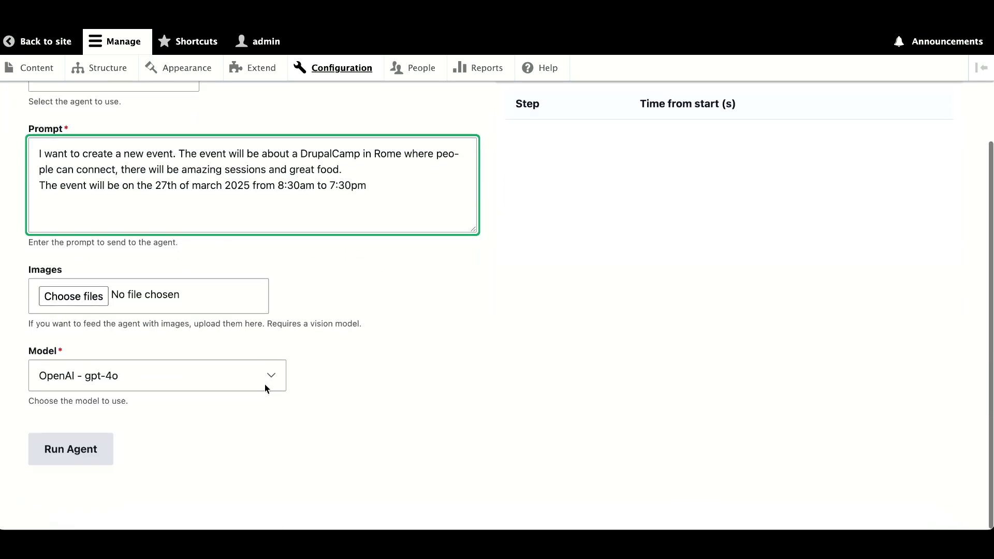
{"action": "left_click", "coordinate": [100, 450]}
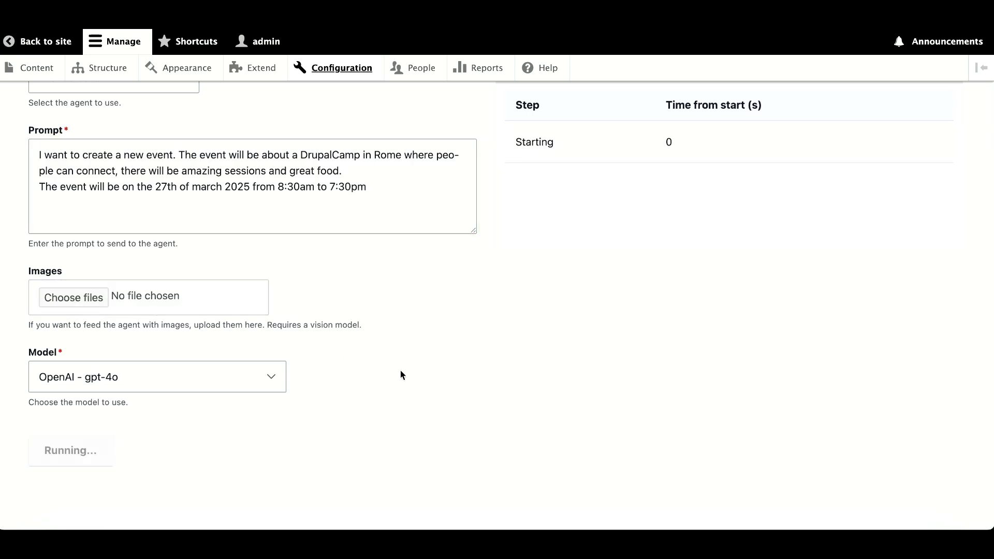
- Expand and read the responses of both event_creation.yaml runs and the Final Answer in the agent's progress list
{"action": "scroll", "coordinate": [399, 370], "scroll_direction": "up", "scroll_amount": 3}
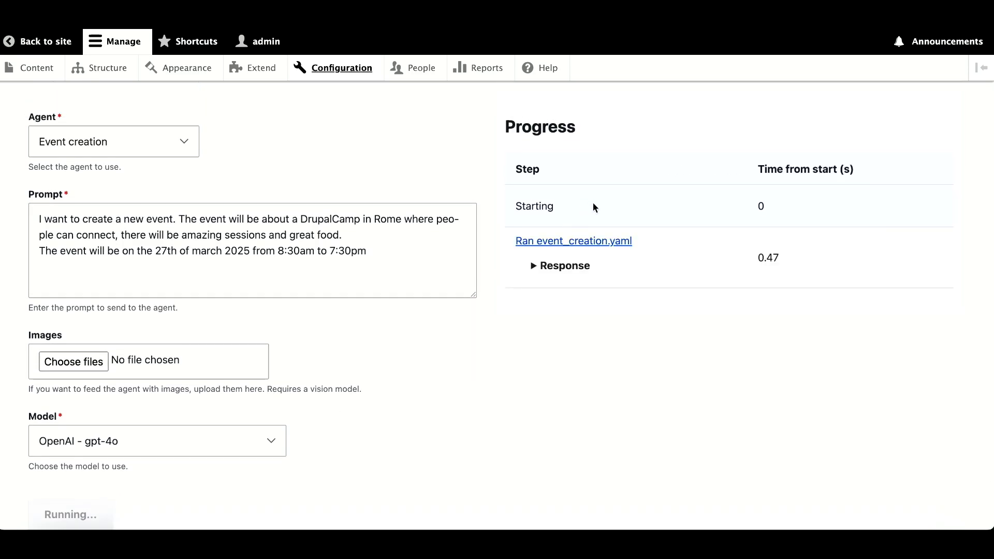
{"action": "left_click", "coordinate": [534, 266]}
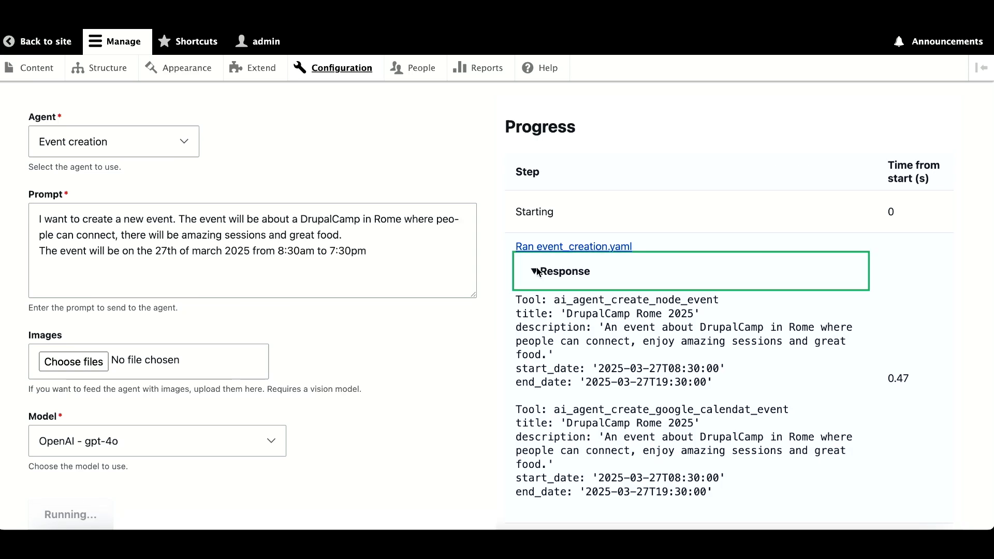
{"action": "scroll", "coordinate": [647, 314], "scroll_direction": "down", "scroll_amount": 2}
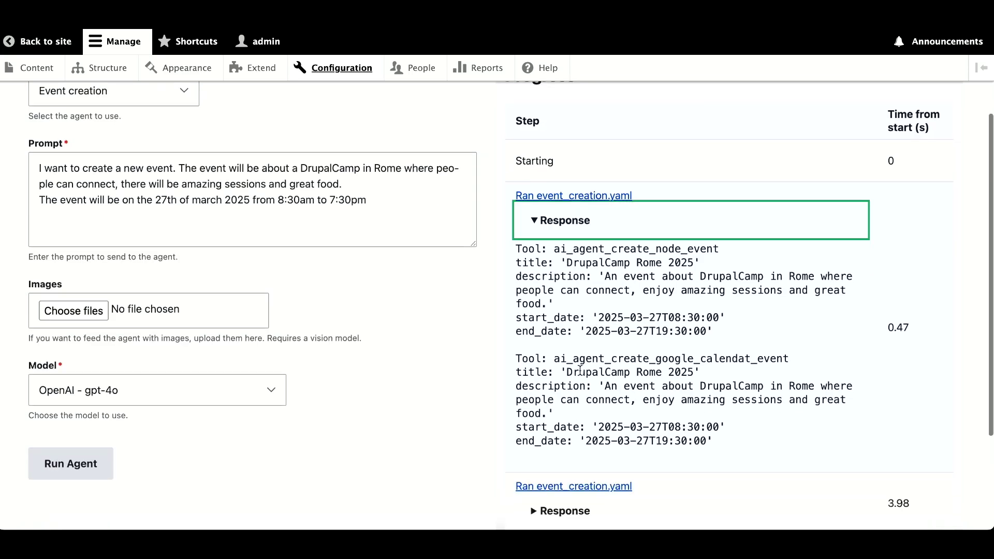
{"action": "scroll", "coordinate": [585, 319], "scroll_direction": "down", "scroll_amount": 2}
{"action": "scroll", "coordinate": [582, 345], "scroll_direction": "down", "scroll_amount": 3}
{"action": "scroll", "coordinate": [581, 351], "scroll_direction": "down", "scroll_amount": 1}
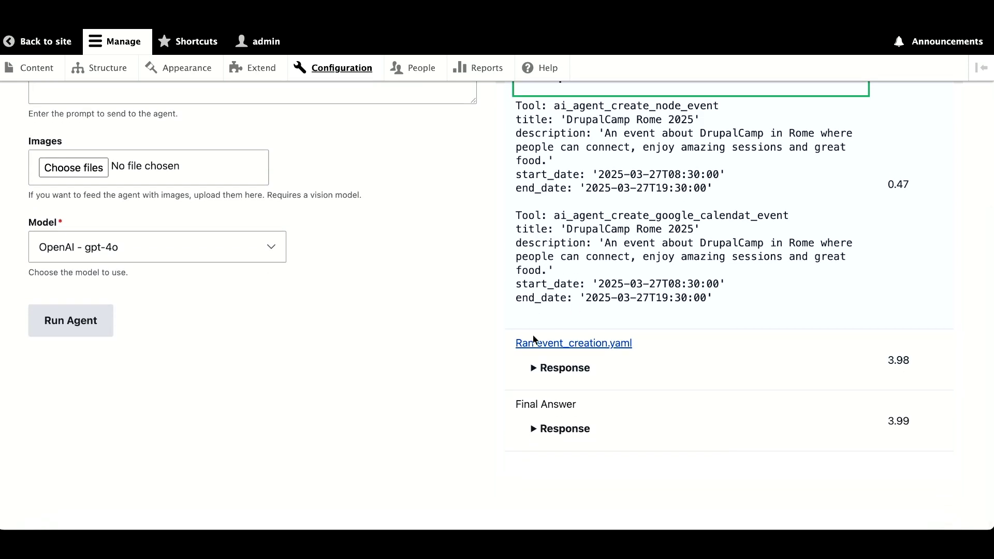
{"action": "left_click", "coordinate": [534, 369]}
{"action": "scroll", "coordinate": [570, 373], "scroll_direction": "down", "scroll_amount": 2}
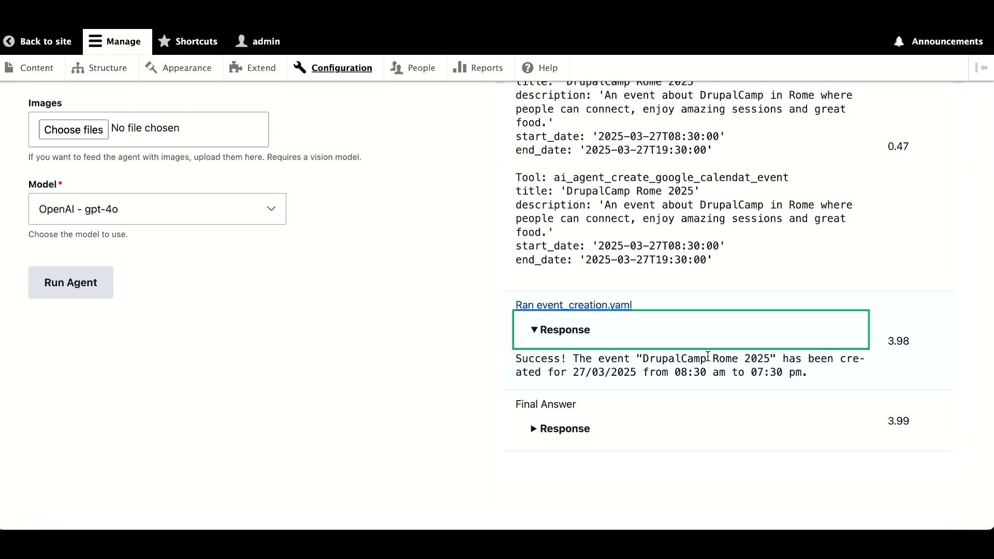
{"action": "left_click", "coordinate": [533, 429]}
{"action": "scroll", "coordinate": [533, 430], "scroll_direction": "down", "scroll_amount": 2}
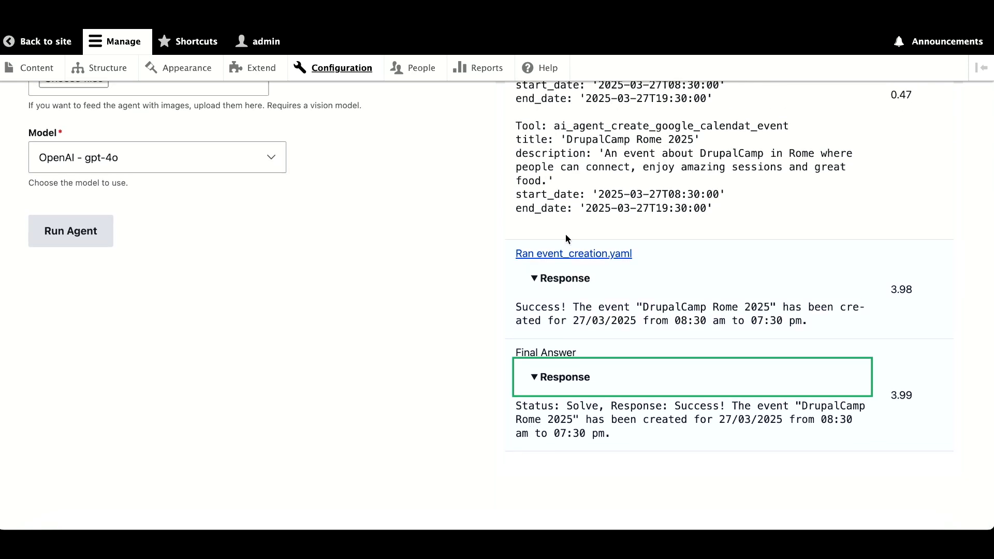
- Check the refreshed site content list for the new event node, and return to the prompt in the AI Agent Explorer
{"action": "left_click", "coordinate": [37, 68]}
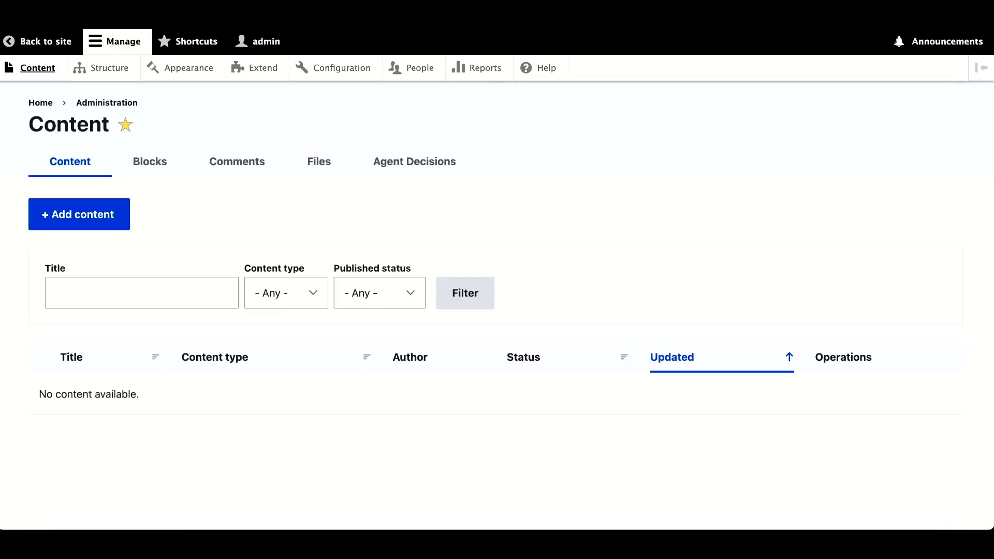
{"action": "key", "text": "super+r"}
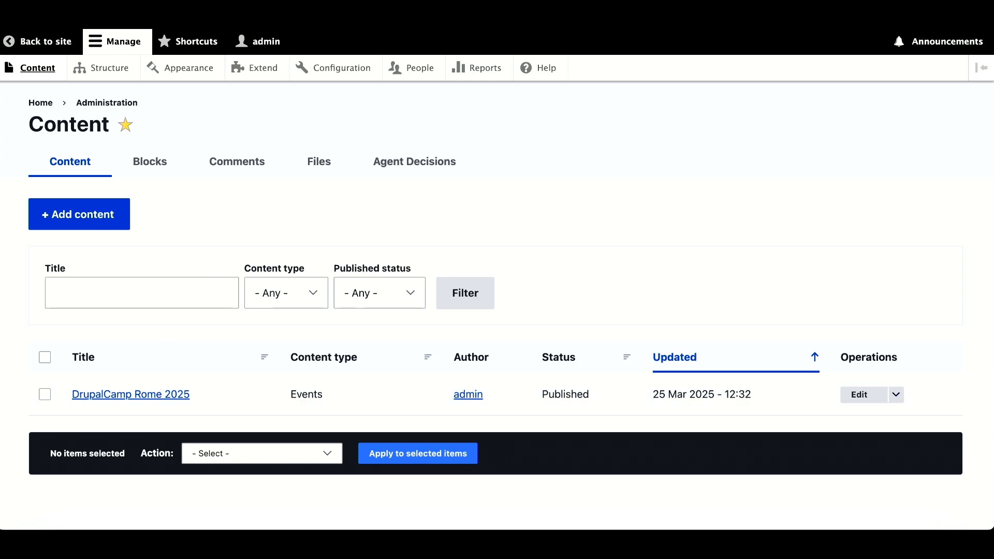
{"action": "key", "text": "ctrl+Tab"}
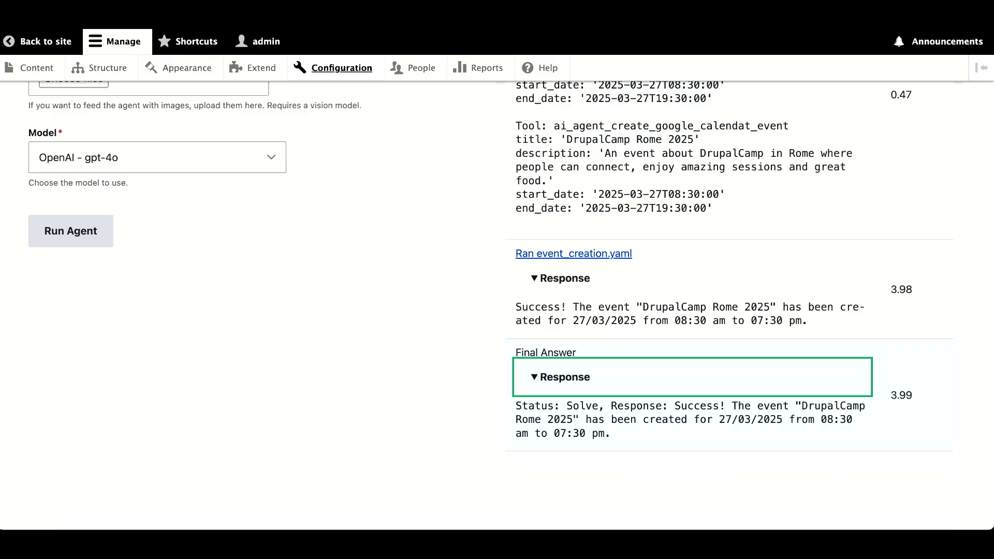
{"action": "scroll", "coordinate": [260, 241], "scroll_direction": "up", "scroll_amount": 7}
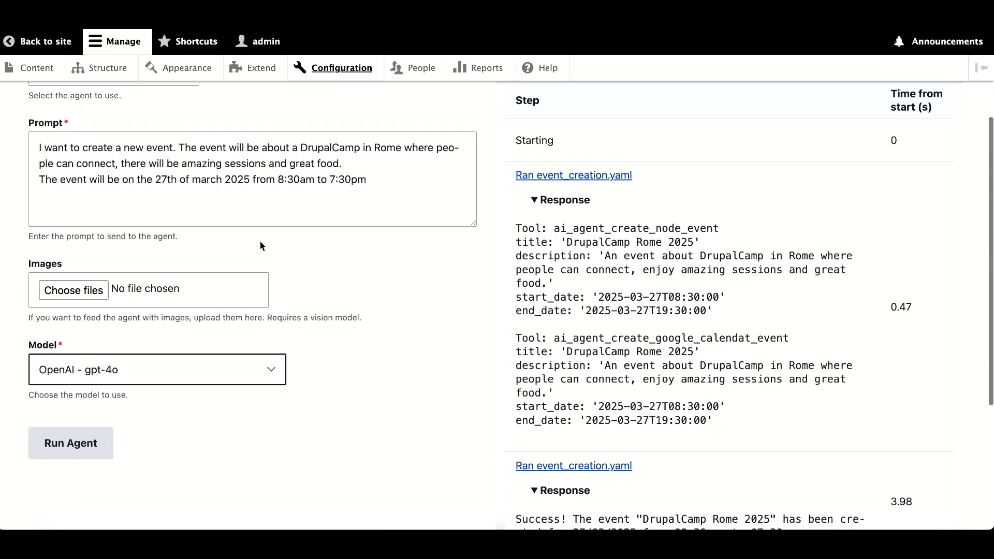
{"action": "scroll", "coordinate": [260, 242], "scroll_direction": "up", "scroll_amount": 1}
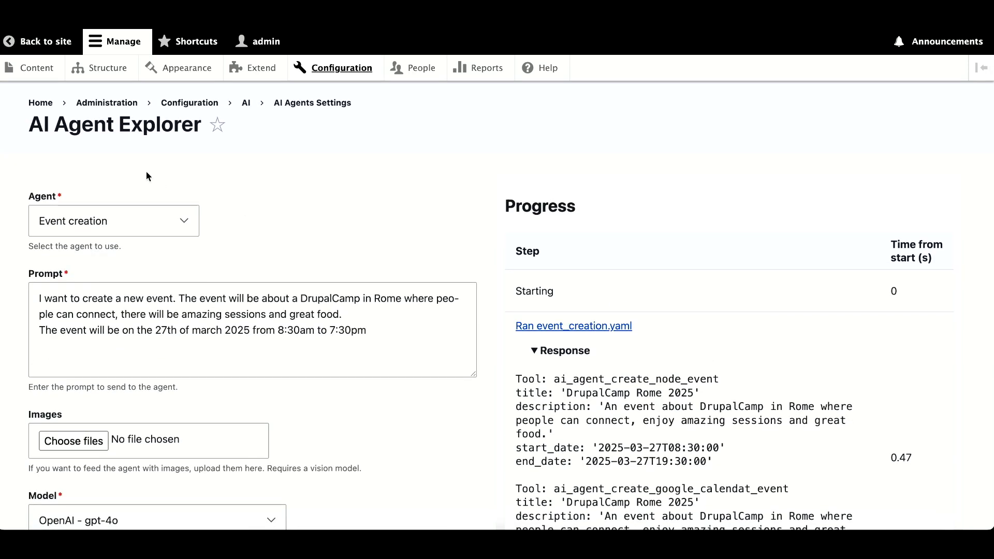
- Open the DrupalCon Agent AI assistant for editing and examine its instructions and the agents enabled under Agent Actions
{"action": "left_click", "coordinate": [19, 17]}
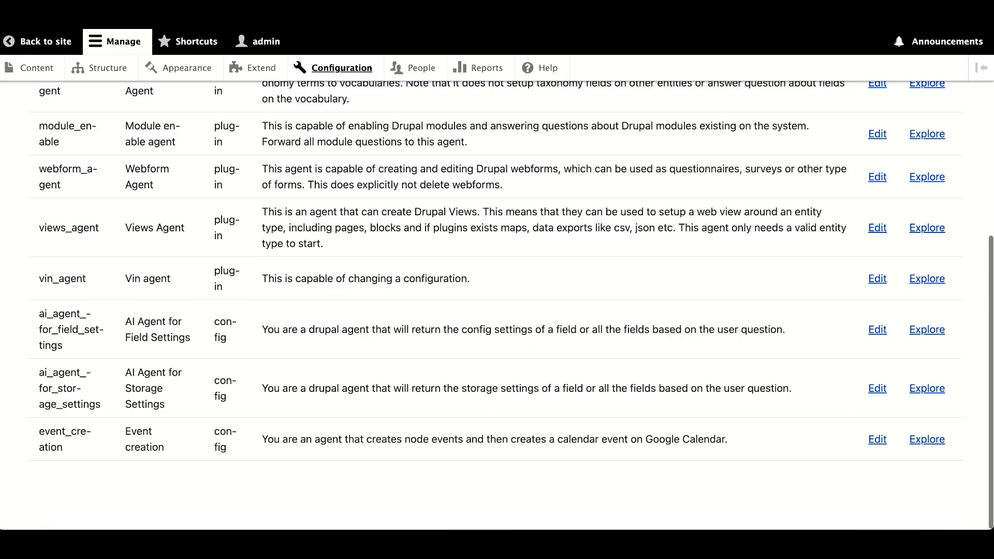
{"action": "left_click", "coordinate": [18, 16]}
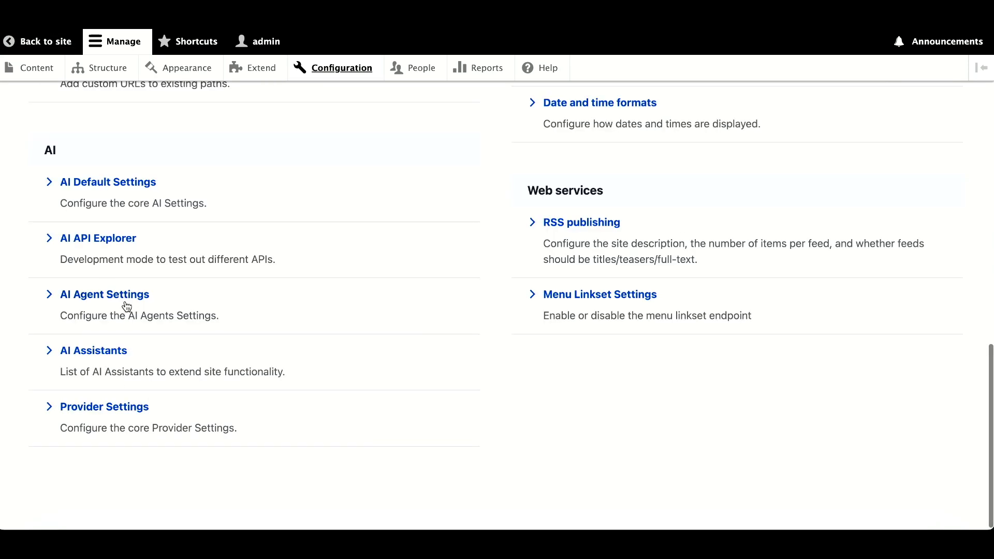
{"action": "left_click", "coordinate": [100, 353]}
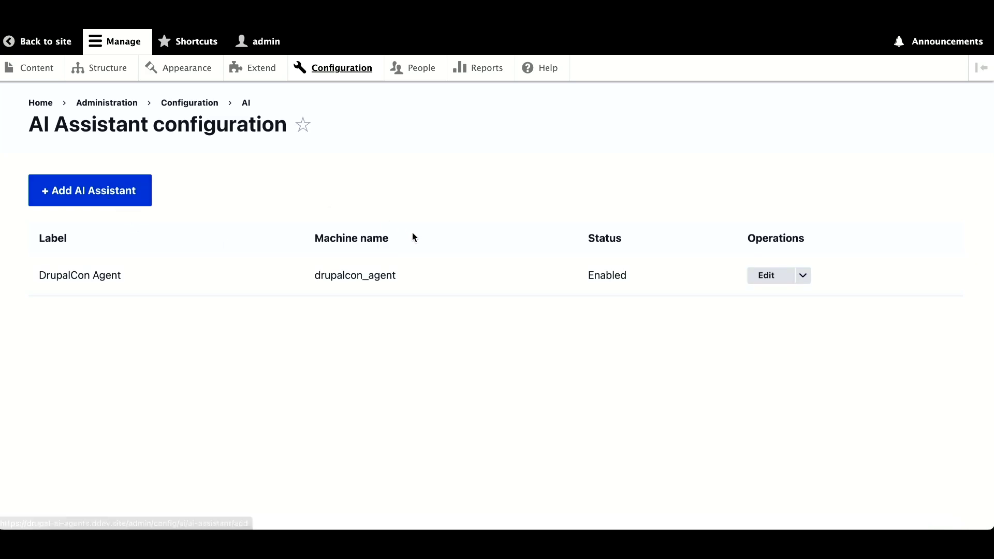
{"action": "left_click", "coordinate": [767, 279]}
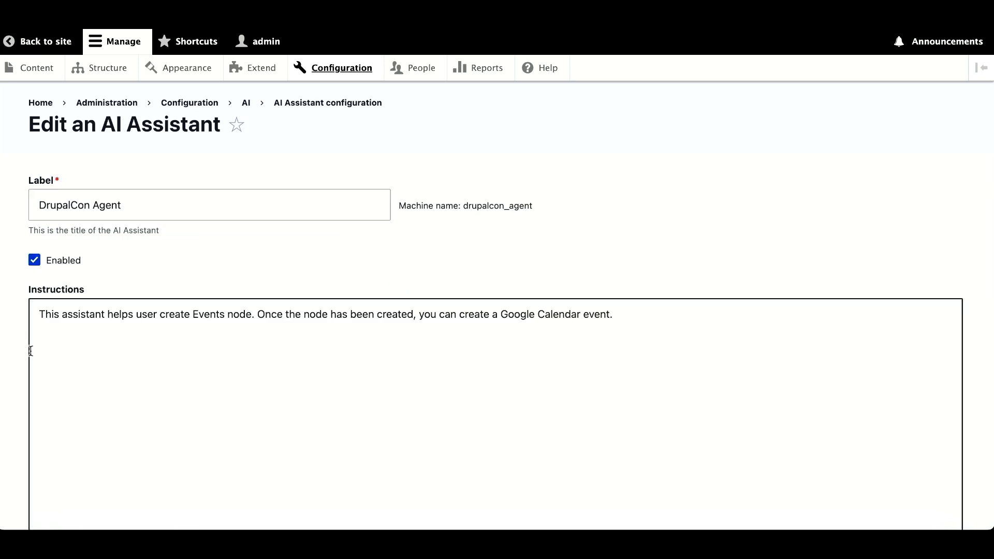
{"action": "scroll", "coordinate": [31, 351], "scroll_direction": "down", "scroll_amount": 6}
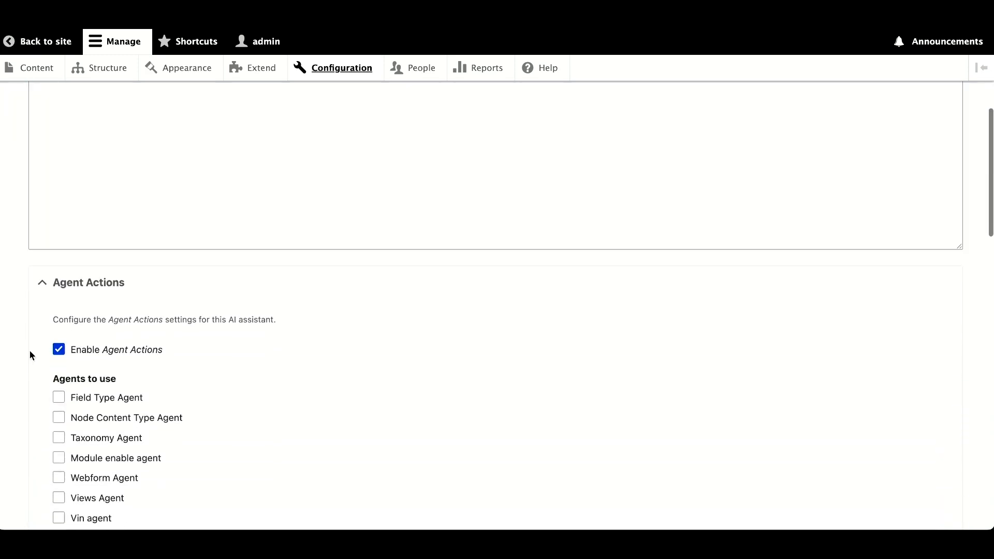
{"action": "scroll", "coordinate": [30, 355], "scroll_direction": "down", "scroll_amount": 2}
{"action": "scroll", "coordinate": [57, 377], "scroll_direction": "down", "scroll_amount": 2}
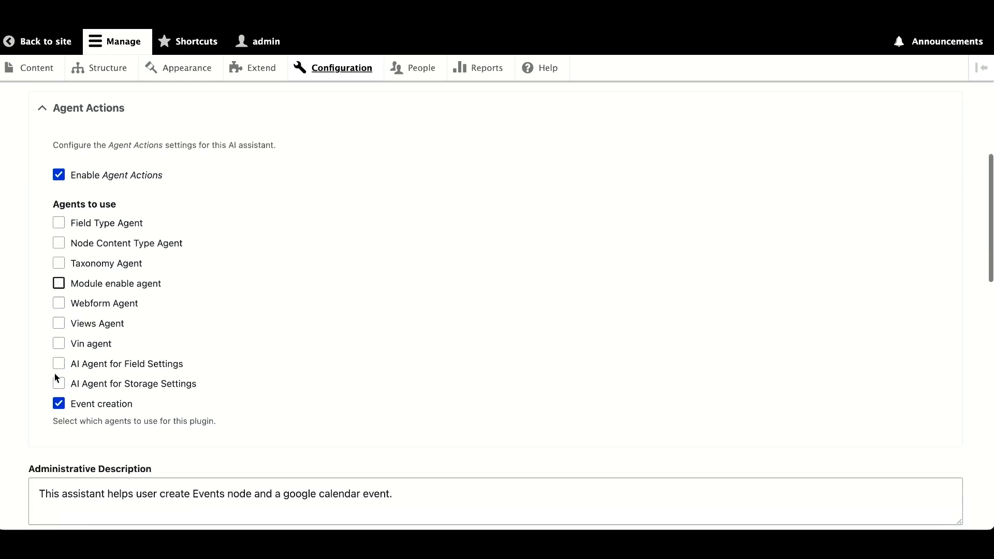
- Examine the assistant's administrative description, history settings, AI provider and provider configuration parameters
{"action": "scroll", "coordinate": [33, 387], "scroll_direction": "down", "scroll_amount": 1}
{"action": "scroll", "coordinate": [30, 387], "scroll_direction": "down", "scroll_amount": 3}
{"action": "scroll", "coordinate": [31, 383], "scroll_direction": "down", "scroll_amount": 1}
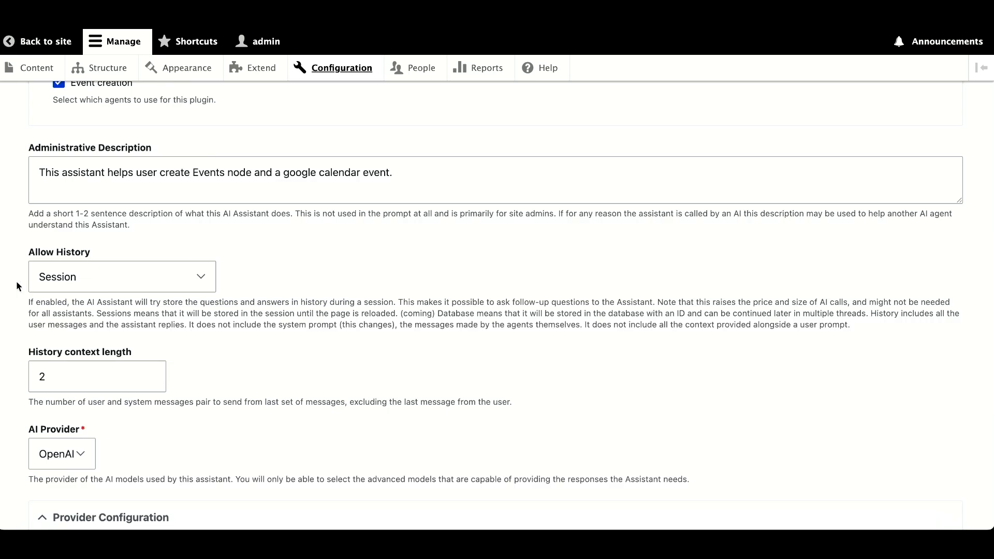
{"action": "scroll", "coordinate": [12, 320], "scroll_direction": "down", "scroll_amount": 1}
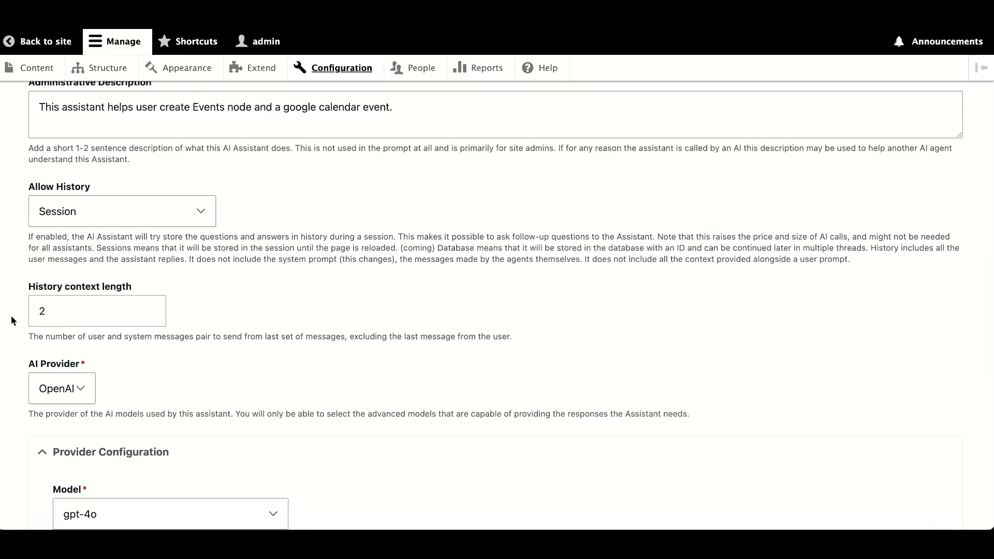
{"action": "scroll", "coordinate": [13, 320], "scroll_direction": "down", "scroll_amount": 3}
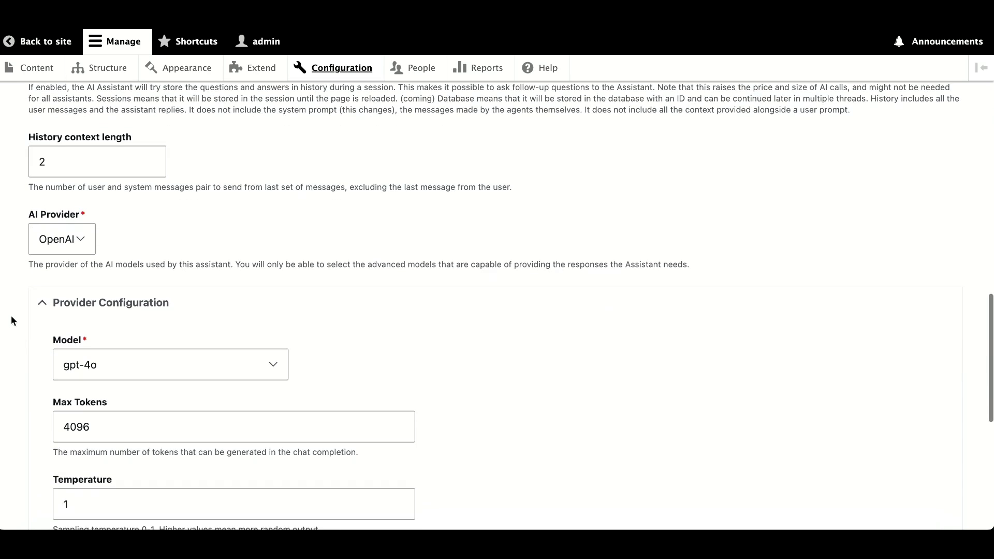
{"action": "scroll", "coordinate": [11, 315], "scroll_direction": "down", "scroll_amount": 2}
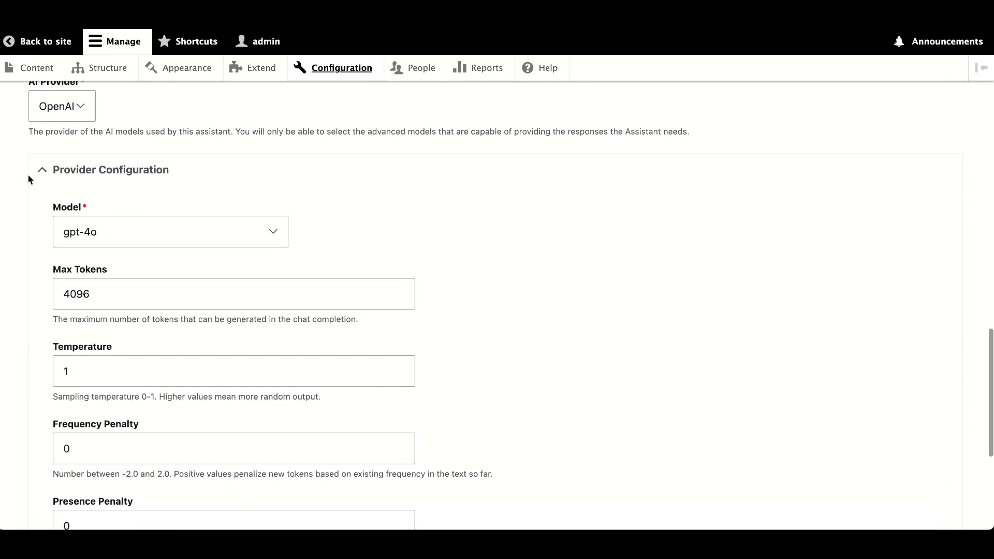
{"action": "scroll", "coordinate": [14, 261], "scroll_direction": "down", "scroll_amount": 2}
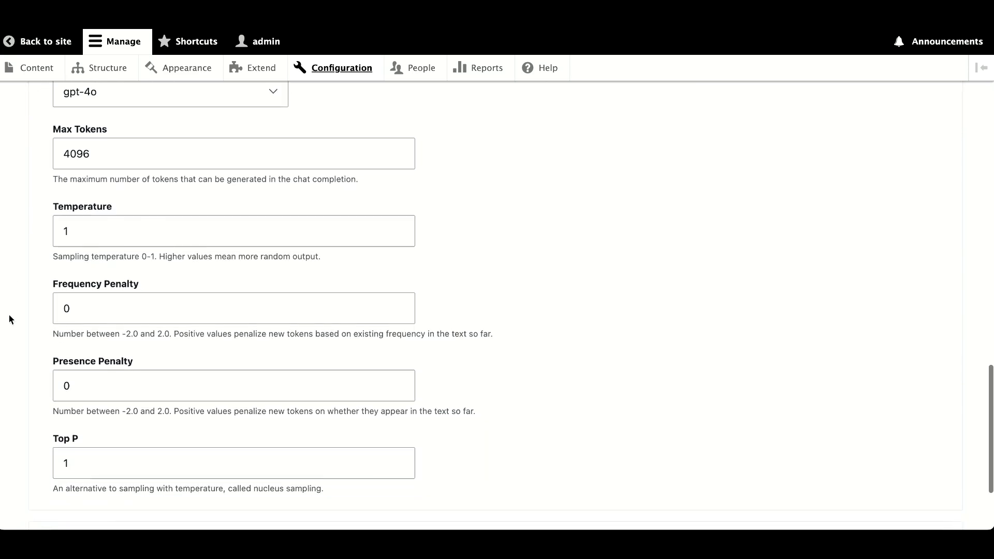
{"action": "scroll", "coordinate": [31, 132], "scroll_direction": "up", "scroll_amount": 1}
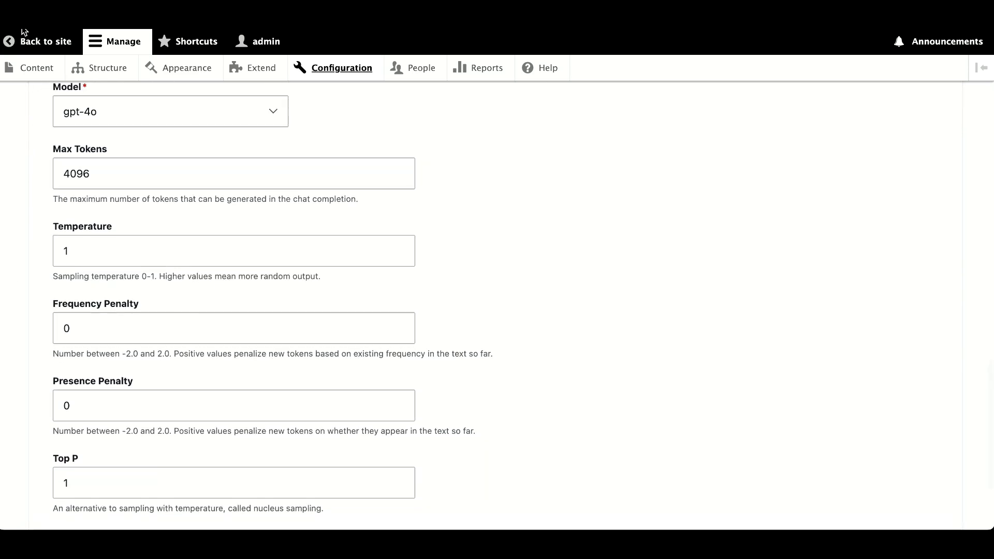
- Open the configuration of the DrupalCon Assistant Block placed in the Content region of the site's block layout
{"action": "left_click", "coordinate": [107, 70]}
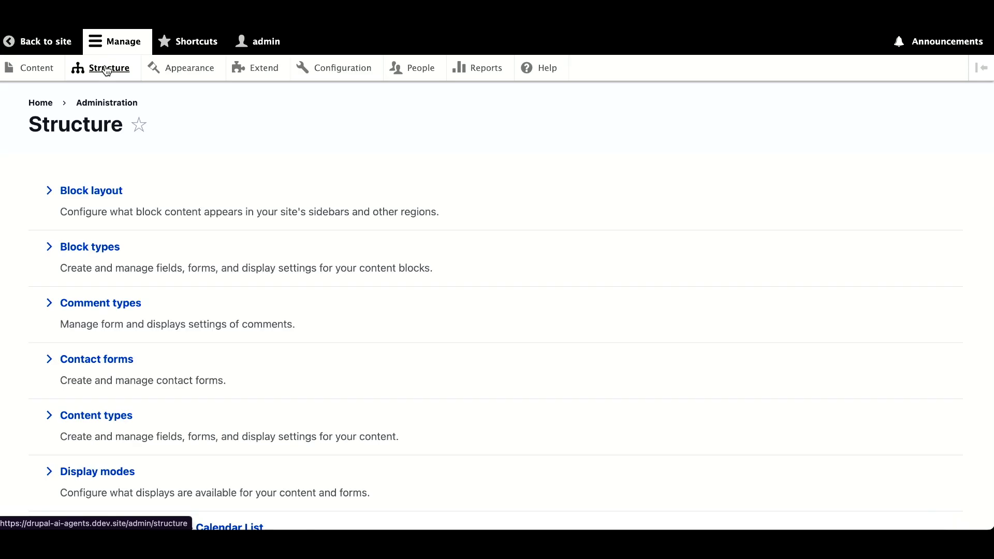
{"action": "left_click", "coordinate": [105, 194]}
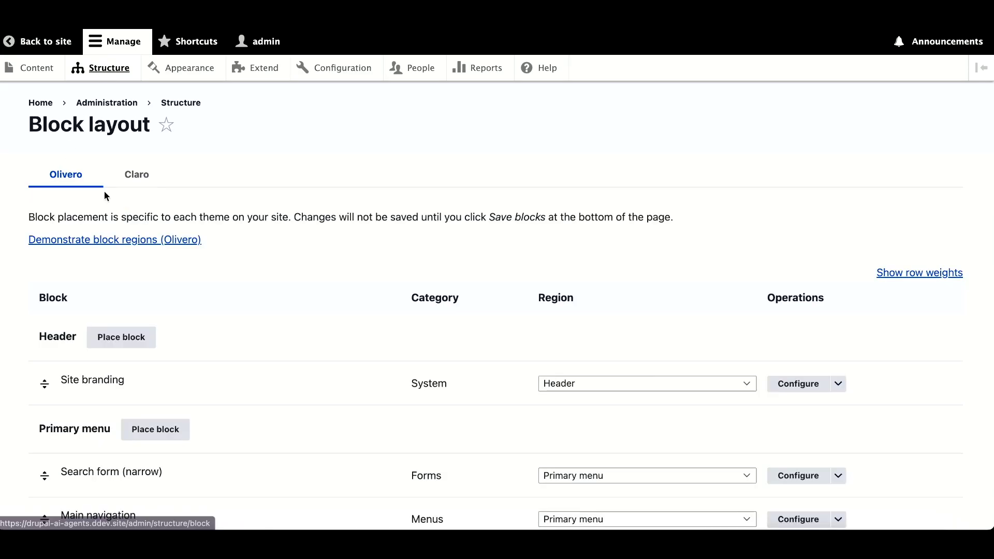
{"action": "scroll", "coordinate": [243, 306], "scroll_direction": "down", "scroll_amount": 10}
{"action": "scroll", "coordinate": [242, 307], "scroll_direction": "down", "scroll_amount": 7}
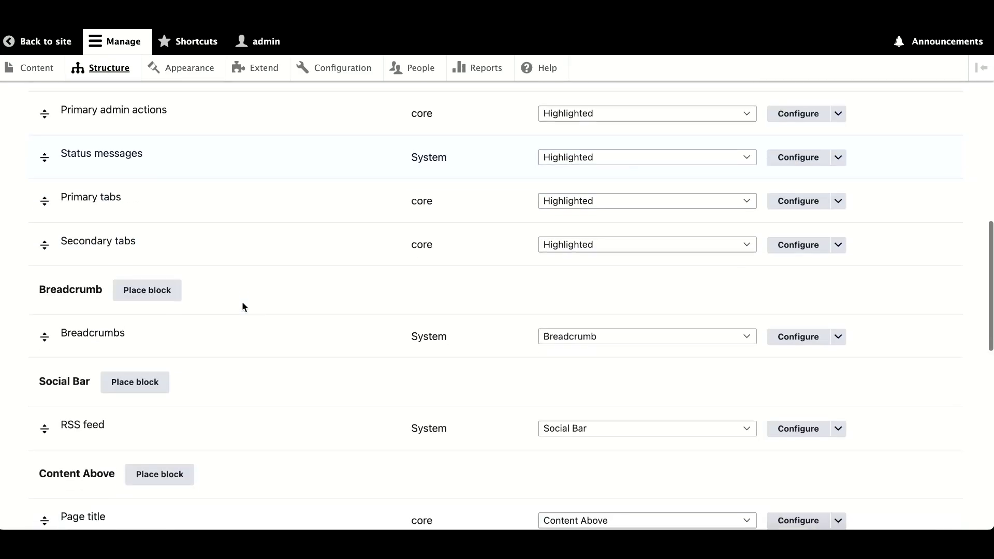
{"action": "scroll", "coordinate": [216, 345], "scroll_direction": "down", "scroll_amount": 2}
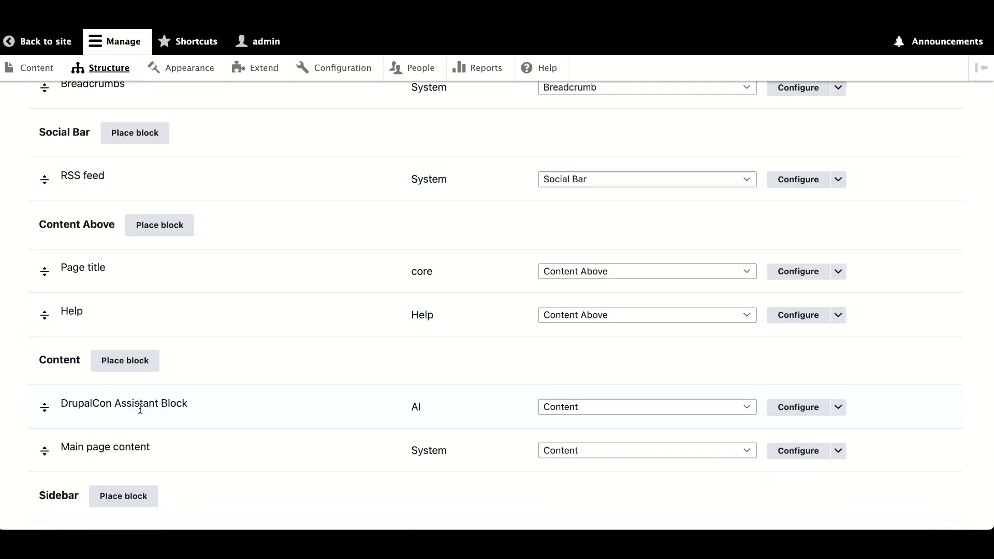
{"action": "left_click", "coordinate": [798, 409]}
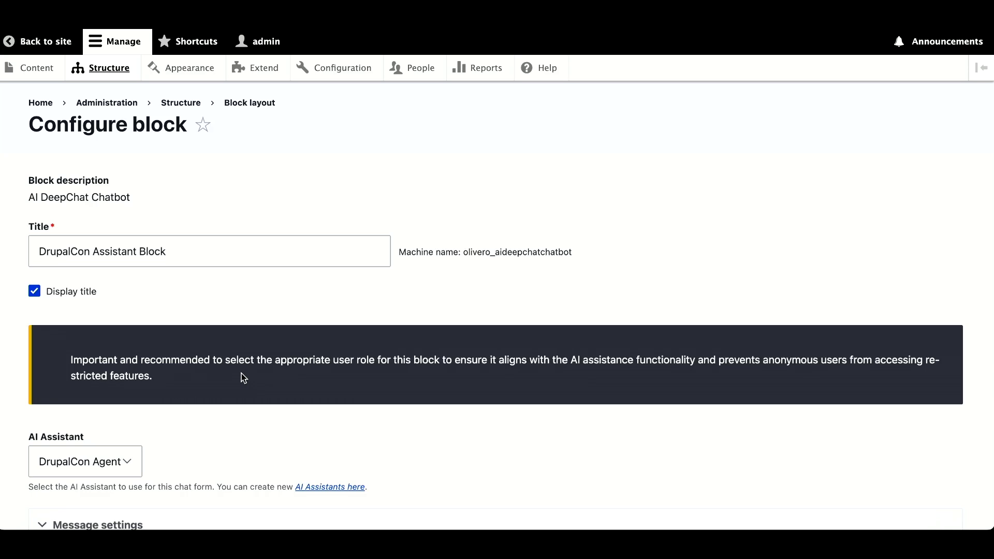
- Examine the block's AI assistant selection and visibility options, then expand and read its message settings
{"action": "scroll", "coordinate": [241, 375], "scroll_direction": "down", "scroll_amount": 5}
{"action": "scroll", "coordinate": [242, 378], "scroll_direction": "down", "scroll_amount": 1}
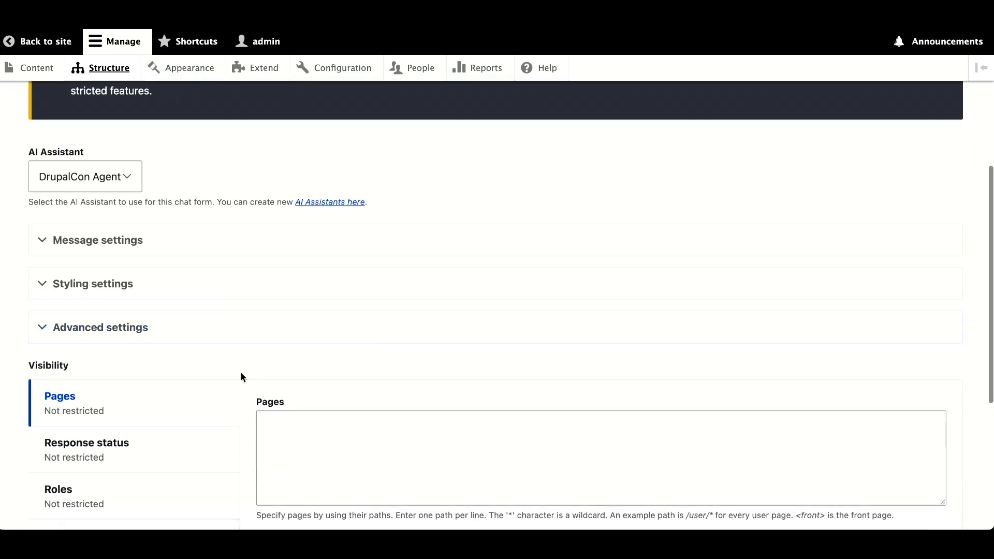
{"action": "scroll", "coordinate": [240, 377], "scroll_direction": "down", "scroll_amount": 3}
{"action": "scroll", "coordinate": [240, 372], "scroll_direction": "up", "scroll_amount": 4}
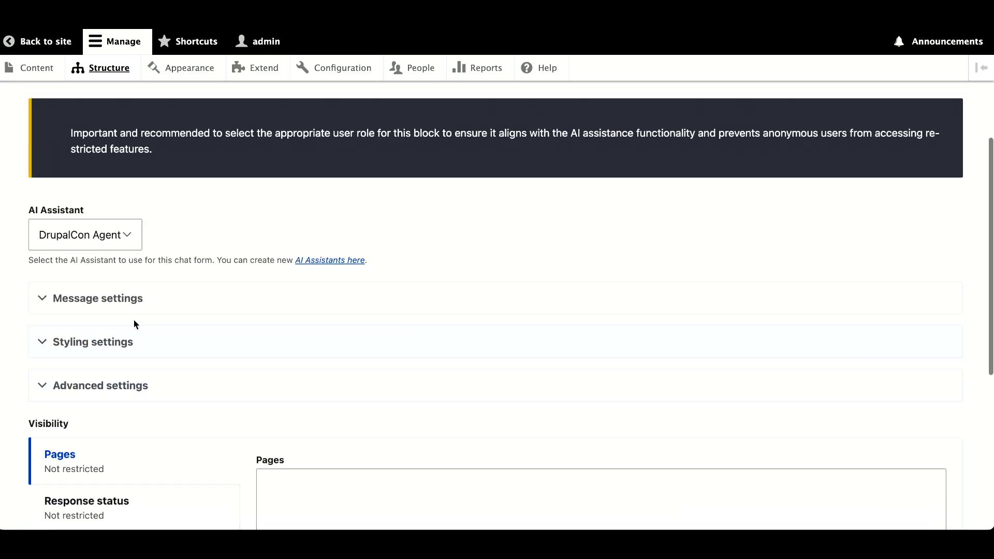
{"action": "left_click", "coordinate": [134, 305]}
{"action": "scroll", "coordinate": [226, 360], "scroll_direction": "down", "scroll_amount": 3}
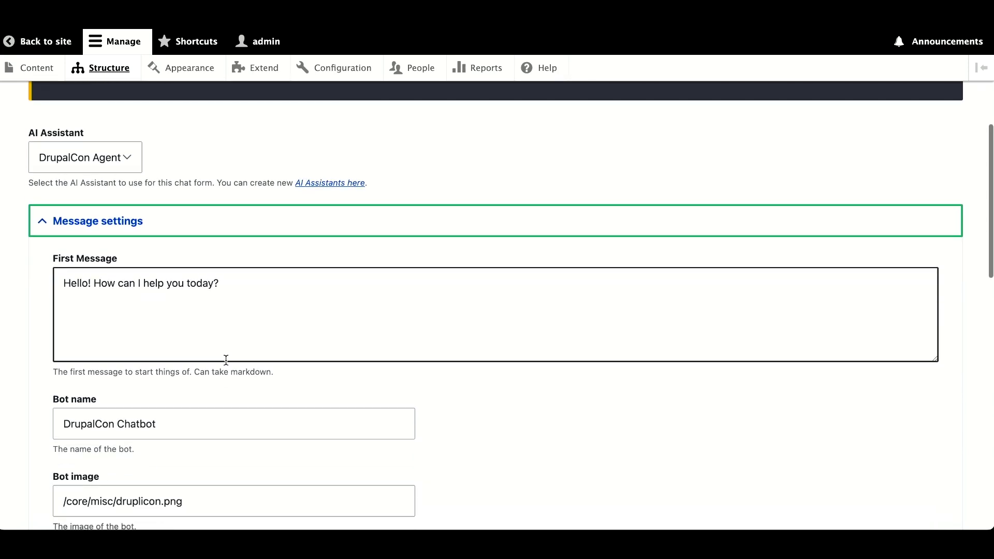
{"action": "scroll", "coordinate": [172, 388], "scroll_direction": "down", "scroll_amount": 5}
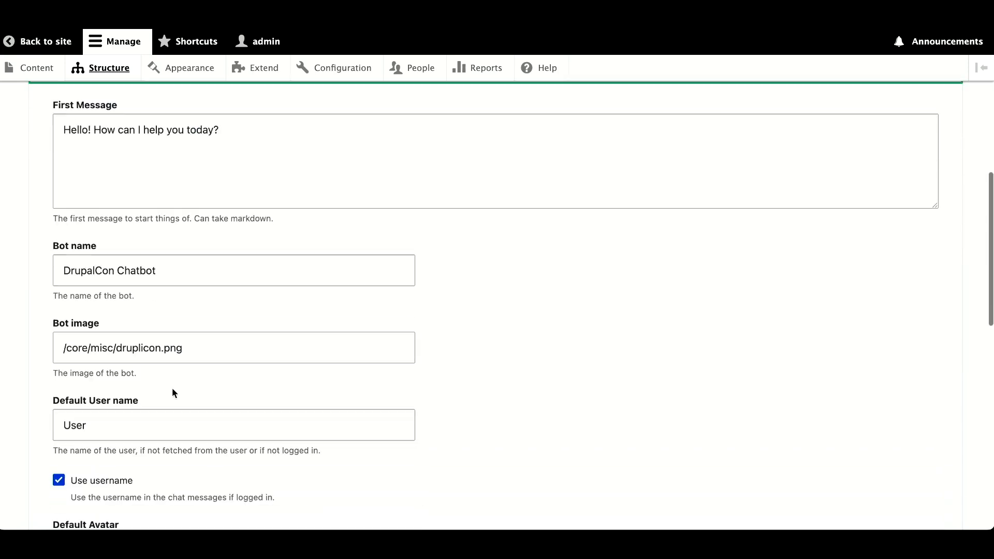
{"action": "scroll", "coordinate": [173, 388], "scroll_direction": "down", "scroll_amount": 2}
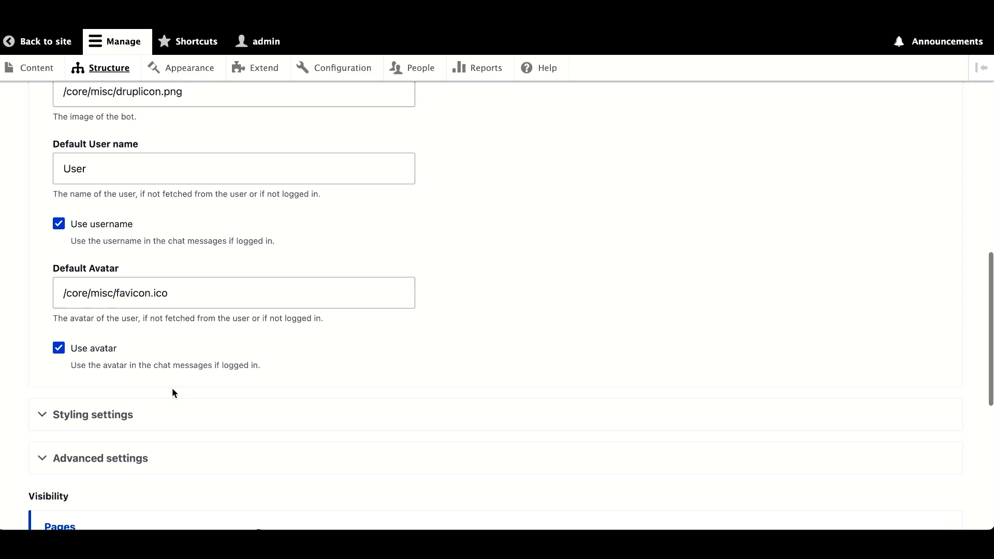
- Expand and examine the chatbot block's styling settings and advanced settings
{"action": "left_click", "coordinate": [124, 404]}
{"action": "scroll", "coordinate": [200, 407], "scroll_direction": "down", "scroll_amount": 8}
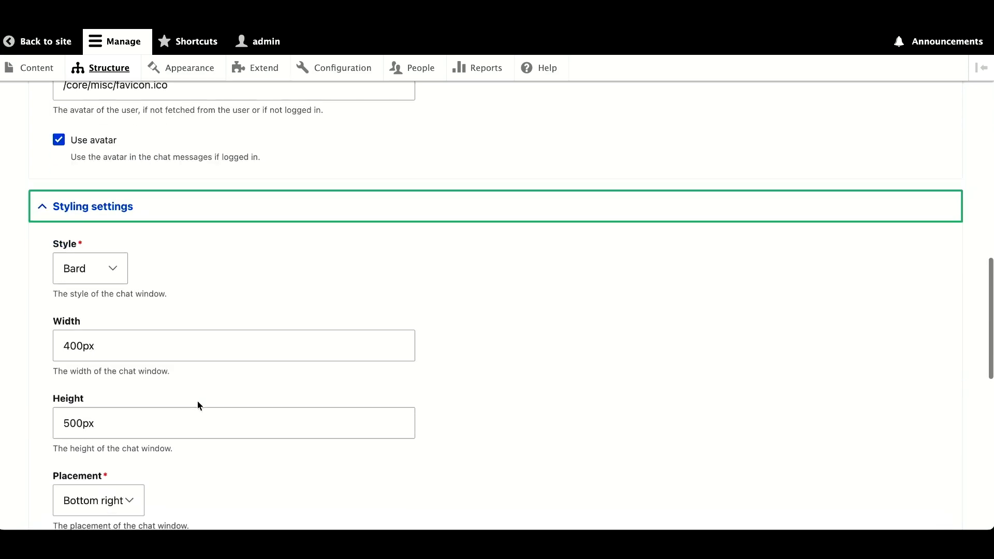
{"action": "scroll", "coordinate": [197, 404], "scroll_direction": "down", "scroll_amount": 2}
{"action": "left_click", "coordinate": [129, 374]}
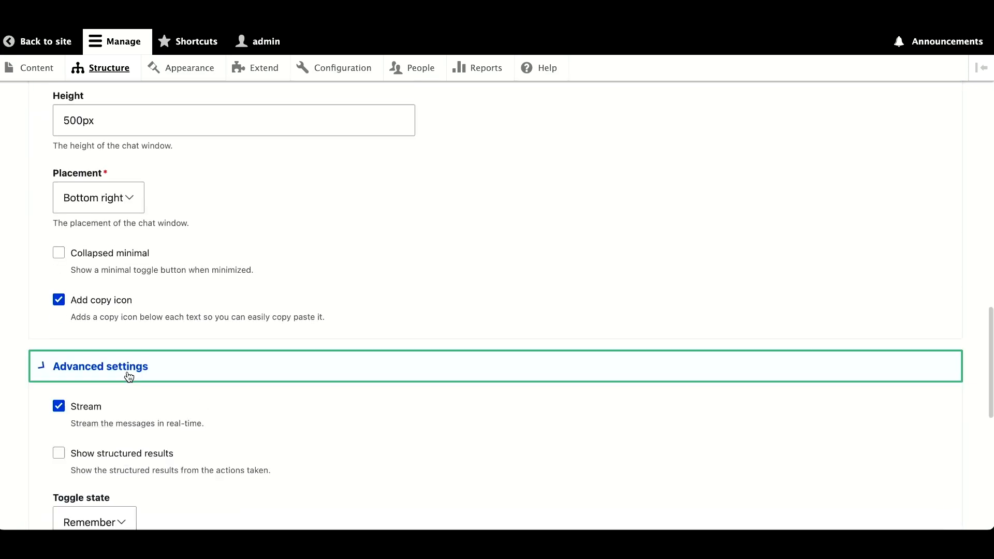
{"action": "scroll", "coordinate": [222, 393], "scroll_direction": "down", "scroll_amount": 2}
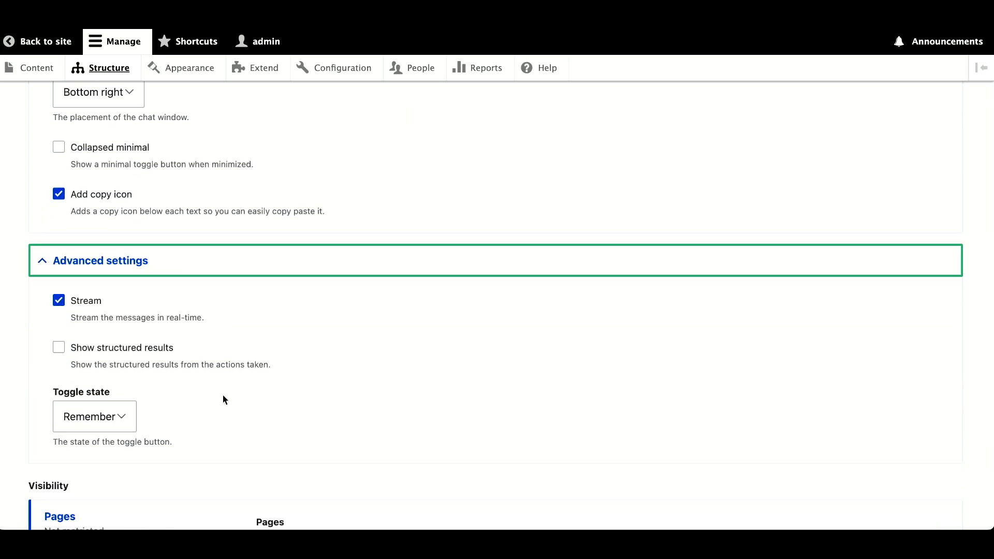
{"action": "scroll", "coordinate": [275, 376], "scroll_direction": "up", "scroll_amount": 1}
{"action": "scroll", "coordinate": [189, 221], "scroll_direction": "up", "scroll_amount": 20}
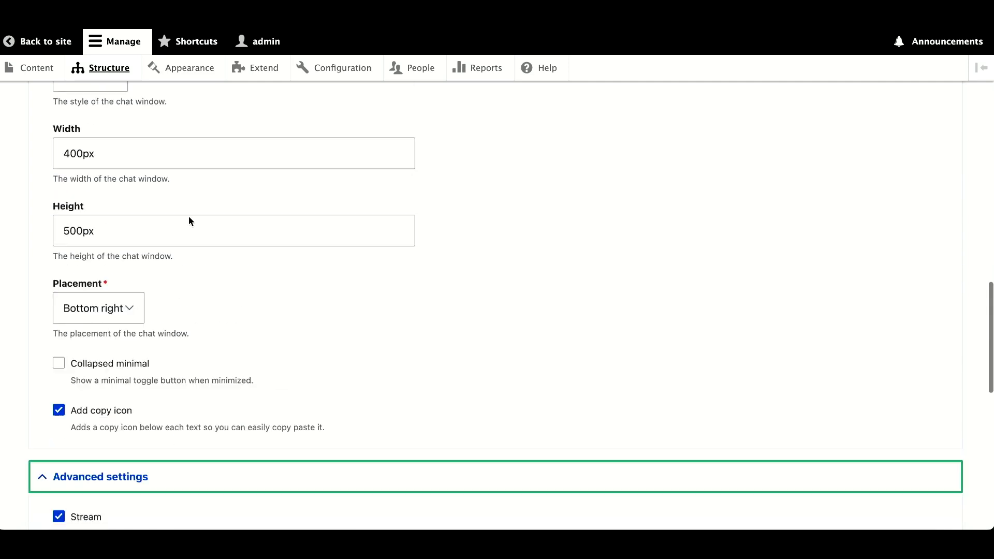
{"action": "scroll", "coordinate": [188, 215], "scroll_direction": "up", "scroll_amount": 3}
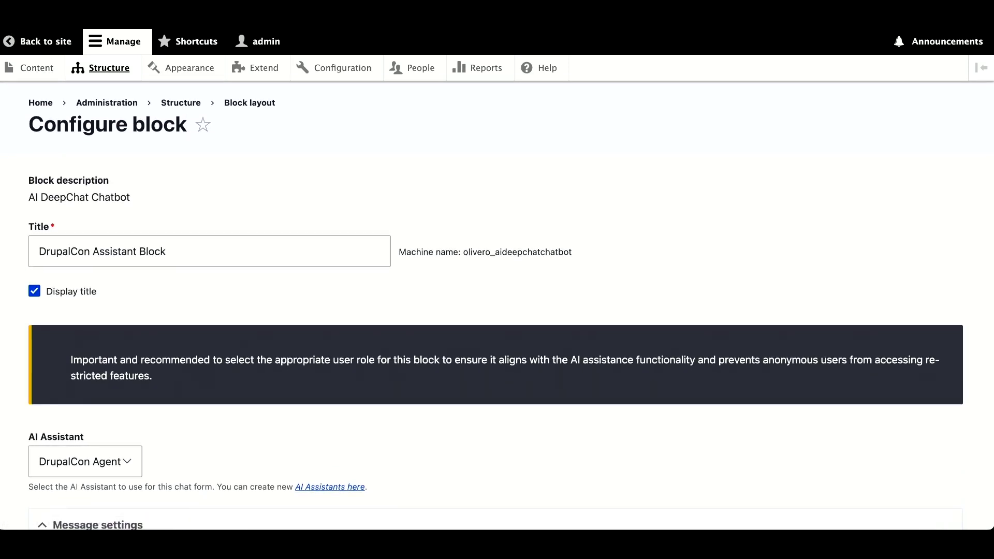
- Ask the home page chatbot to create a DrupalCamp event in Milan on 26 March 2025, 8:30am to 7:30pm, with networking, amazing sessions and great food
{"action": "left_click", "coordinate": [36, 105]}
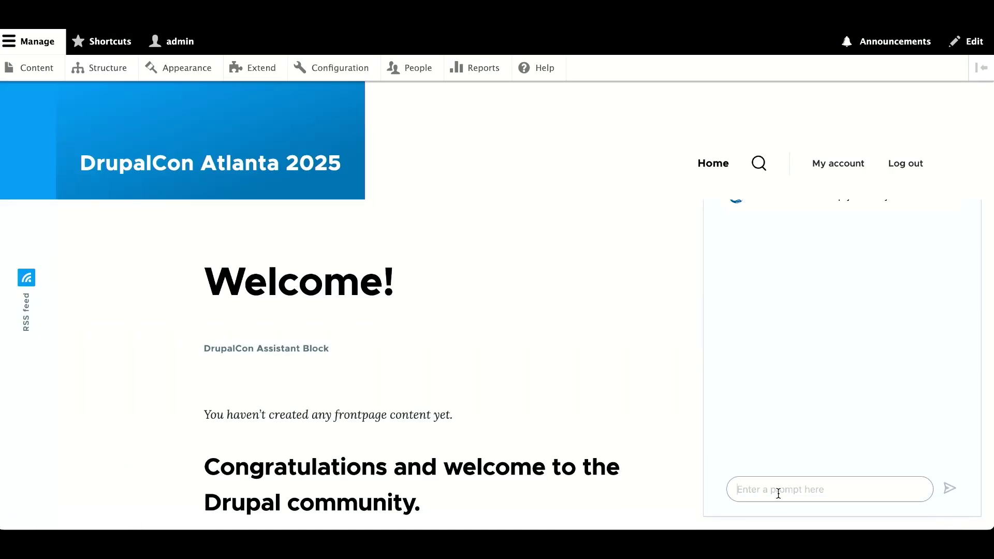
{"action": "left_click", "coordinate": [778, 494]}
{"action": "type", "text": "I want to create a new event. The event will be about a DrupalCamp in Milan where people can connect, there will be amazing sessions and great food. The event will be on the 26th of march 2025 from 8:30am to 7:30pm"}
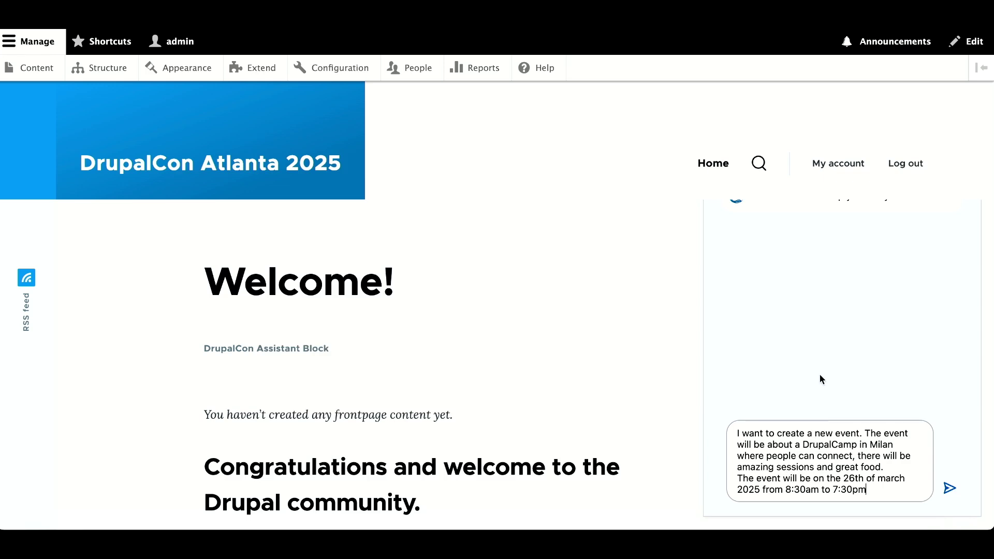
{"action": "scroll", "coordinate": [818, 375], "scroll_direction": "down", "scroll_amount": 3}
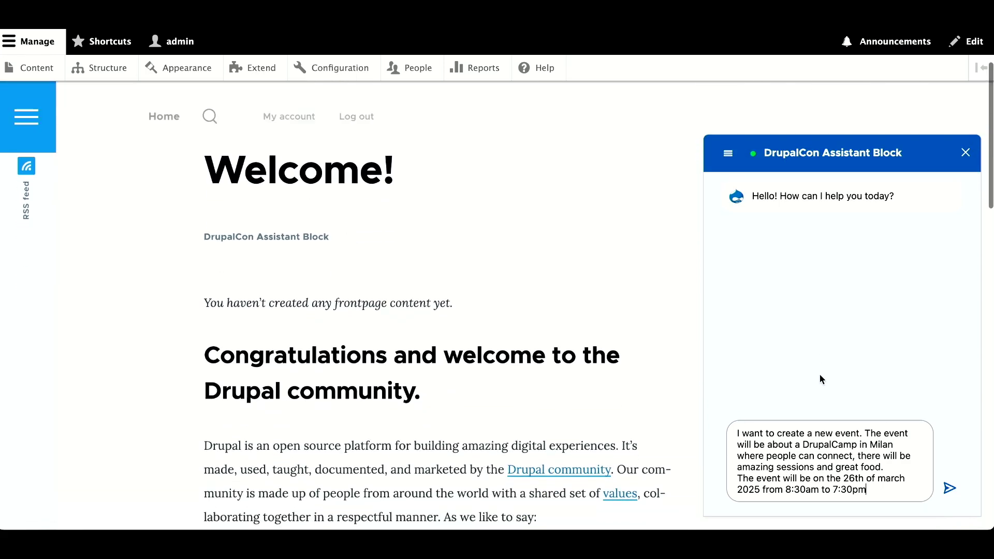
{"action": "left_click", "coordinate": [950, 488]}
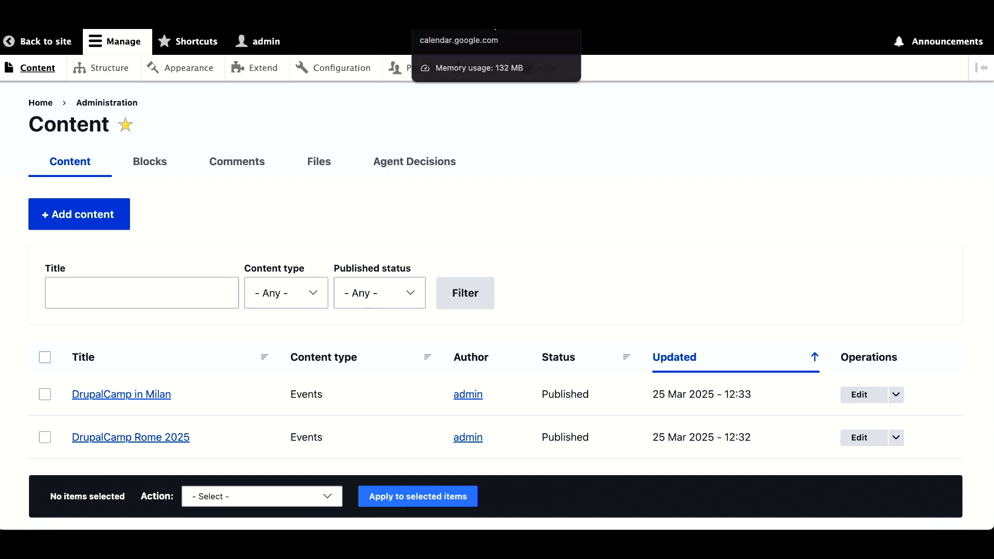
- Switch to Google Calendar and check the current week for the new DrupalCamp in Milan event
{"action": "left_click", "coordinate": [466, 7]}
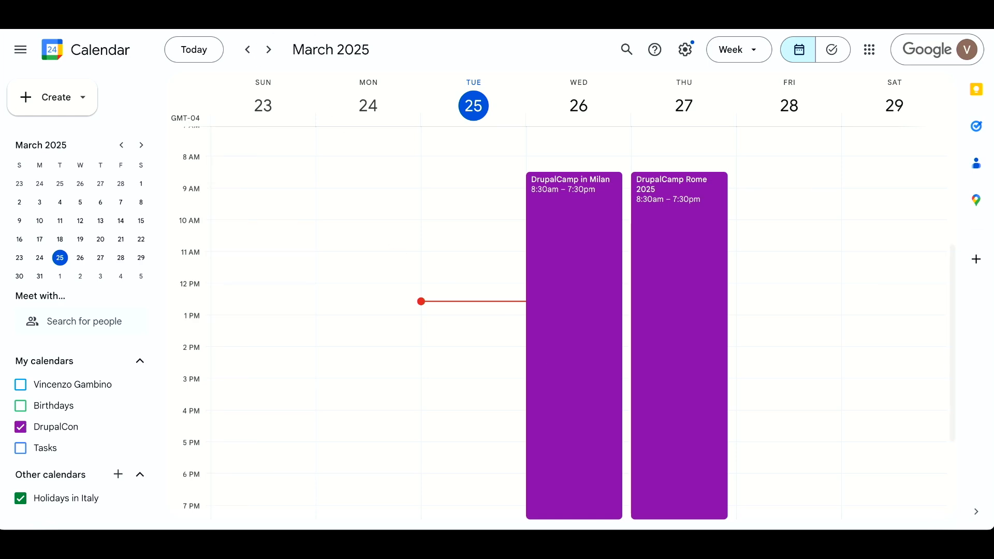
{"action": "key", "text": "Escape"}
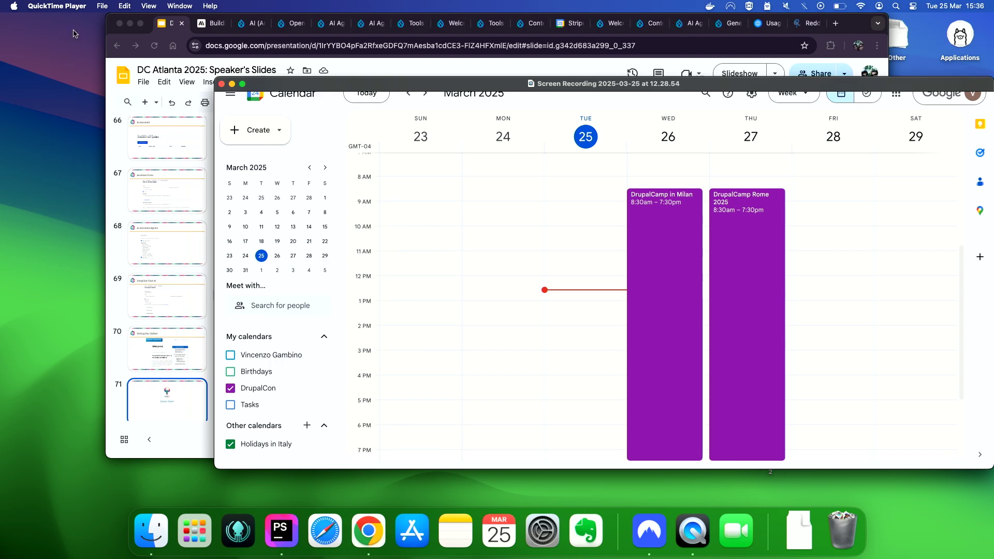
{"action": "left_click", "coordinate": [13, 6]}
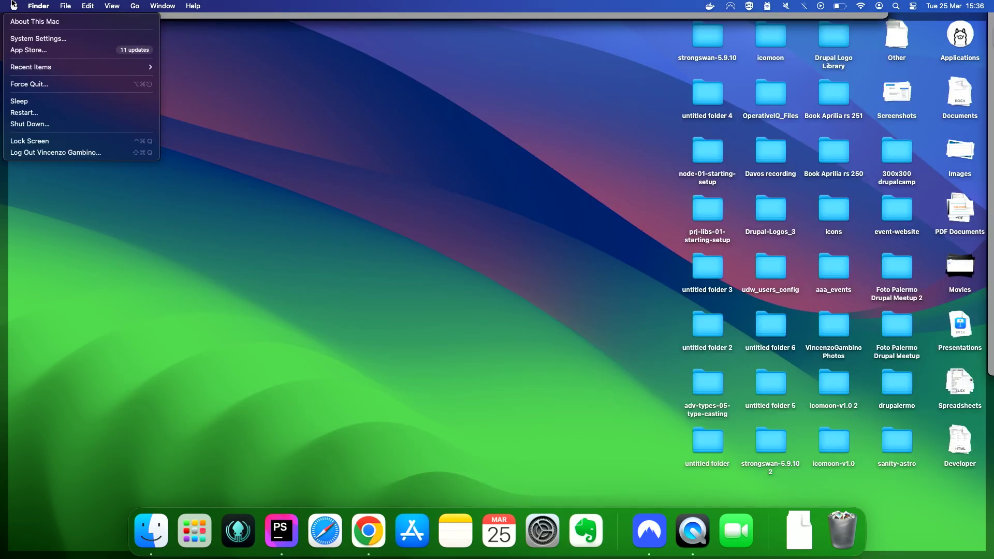